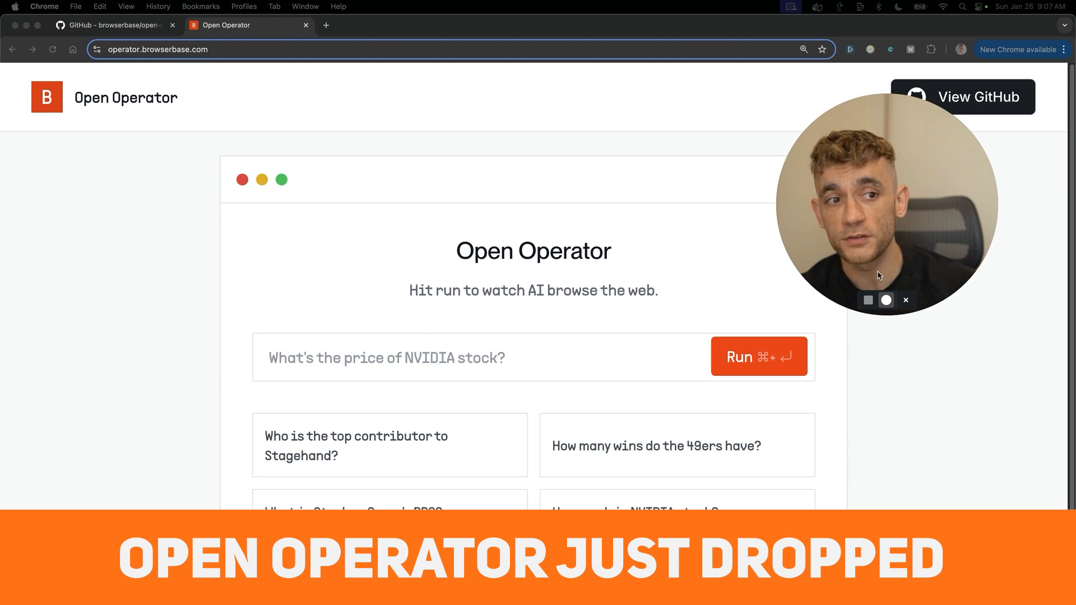
# Step: Run Open Operator with the task "google julian goldie seo"
pyautogui.scroll(-2, 579, 298)
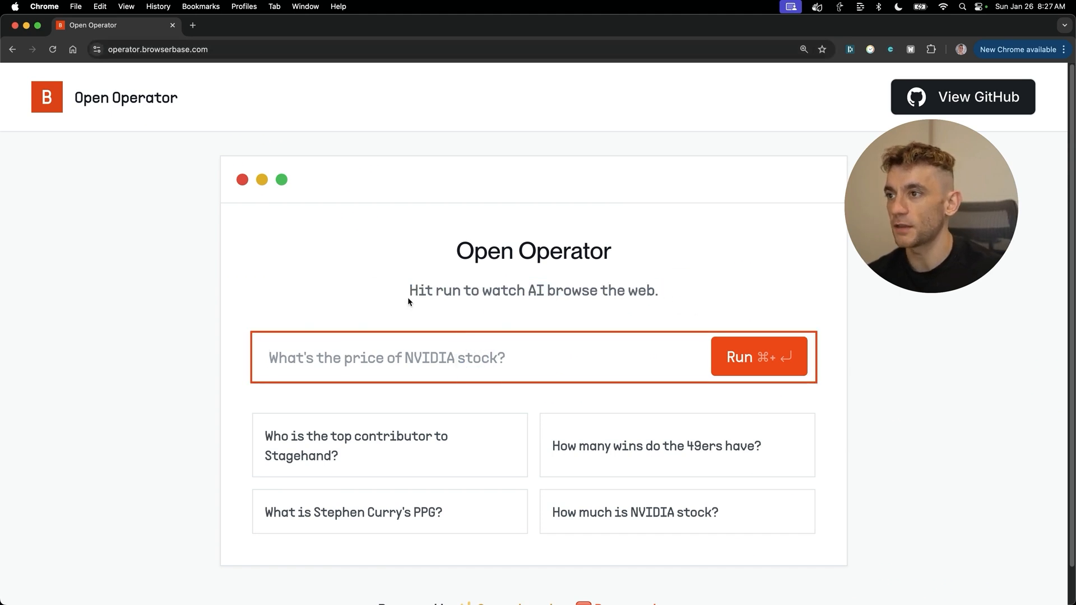
pyautogui.moveTo(408, 297); pyautogui.dragTo(694, 291)
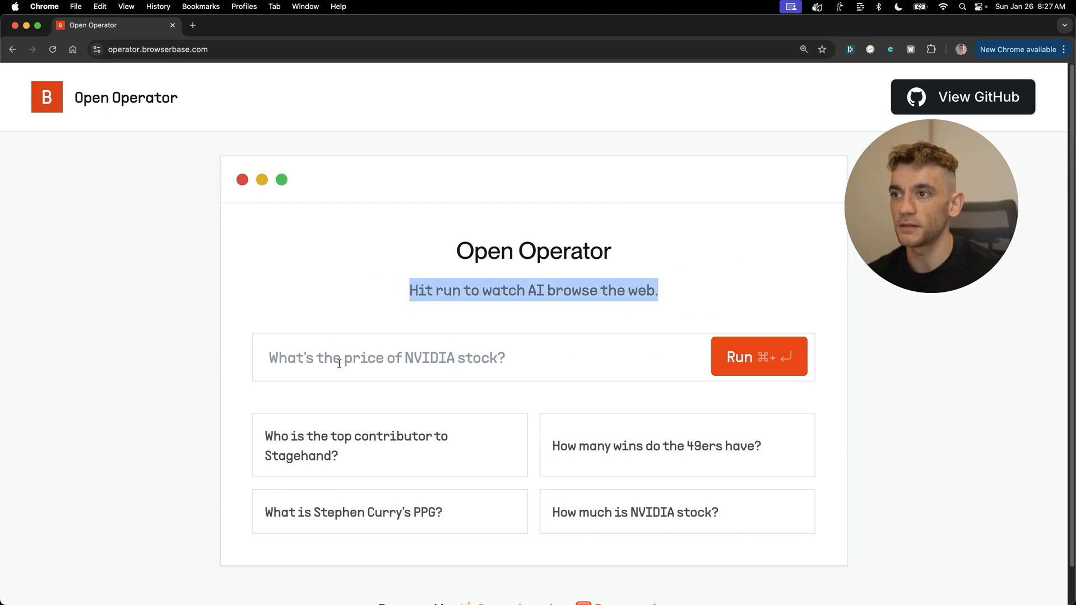
pyautogui.click(457, 357)
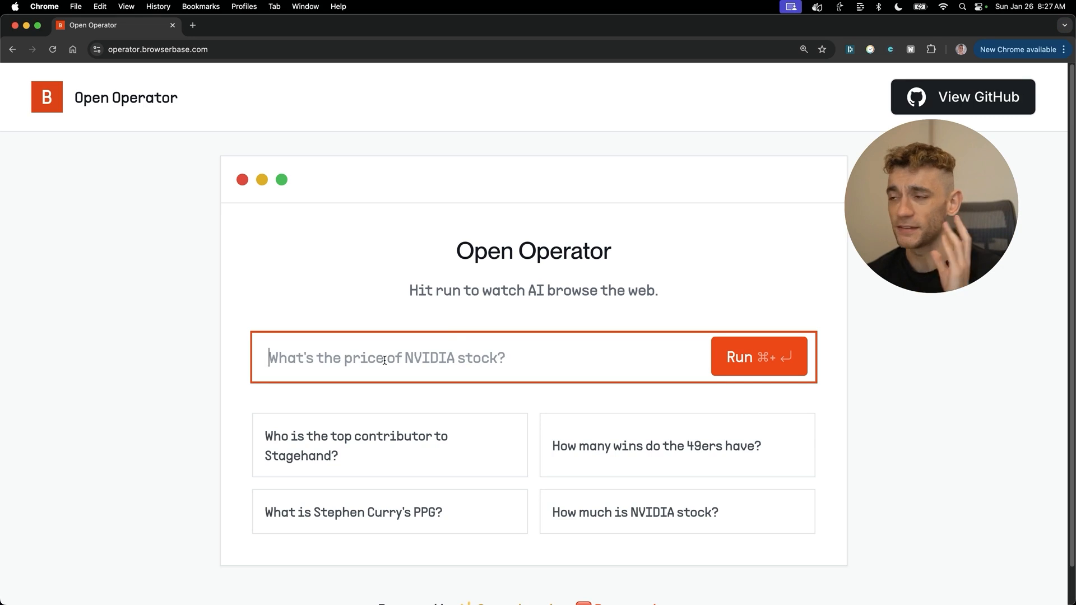
pyautogui.write('google j')
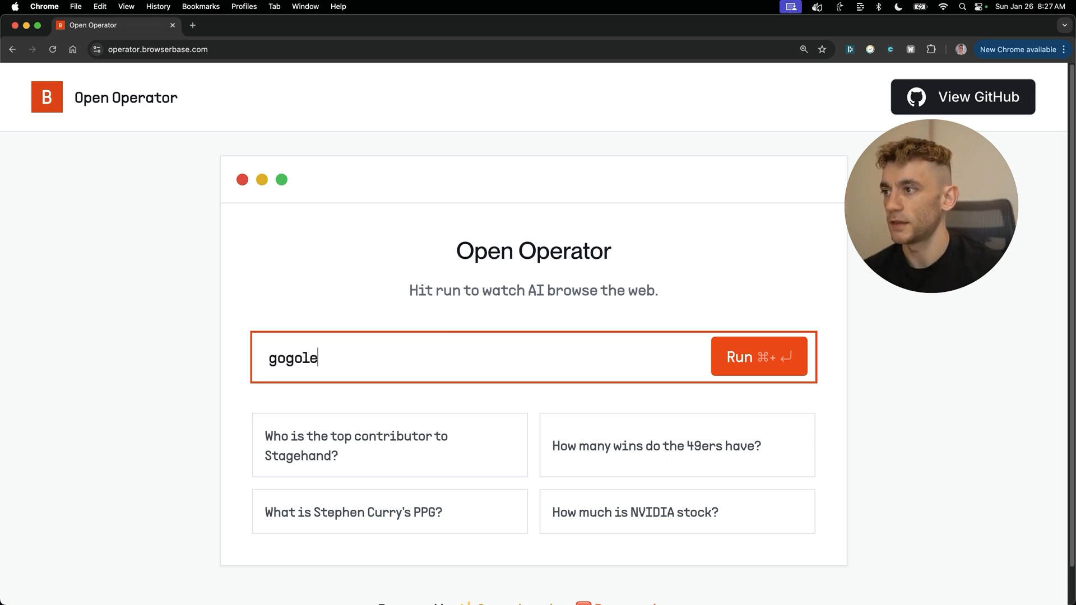
pyautogui.write('ulian goldie seo')
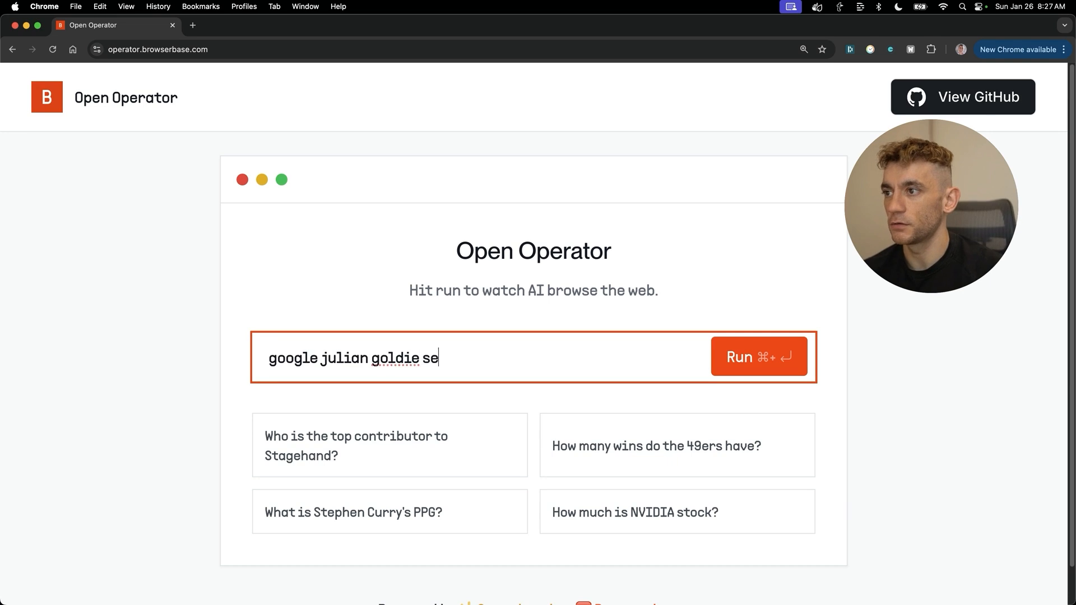
pyautogui.press('super+Return')
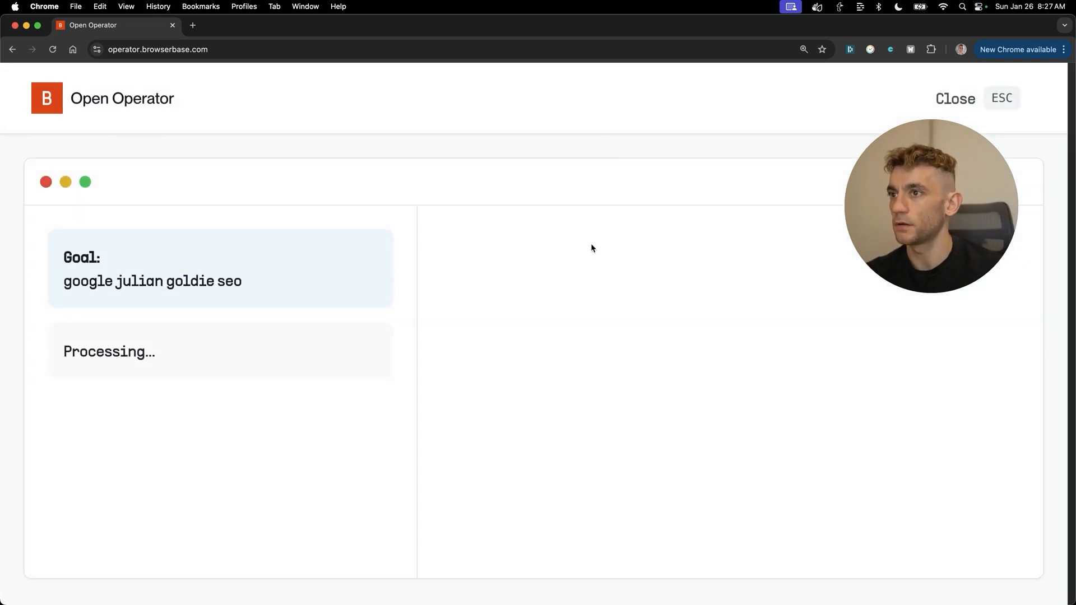
# Step: Enlarge the page to examine the Google results in the agent's live browser view
pyautogui.moveTo(912, 203); pyautogui.dragTo(862, 129)
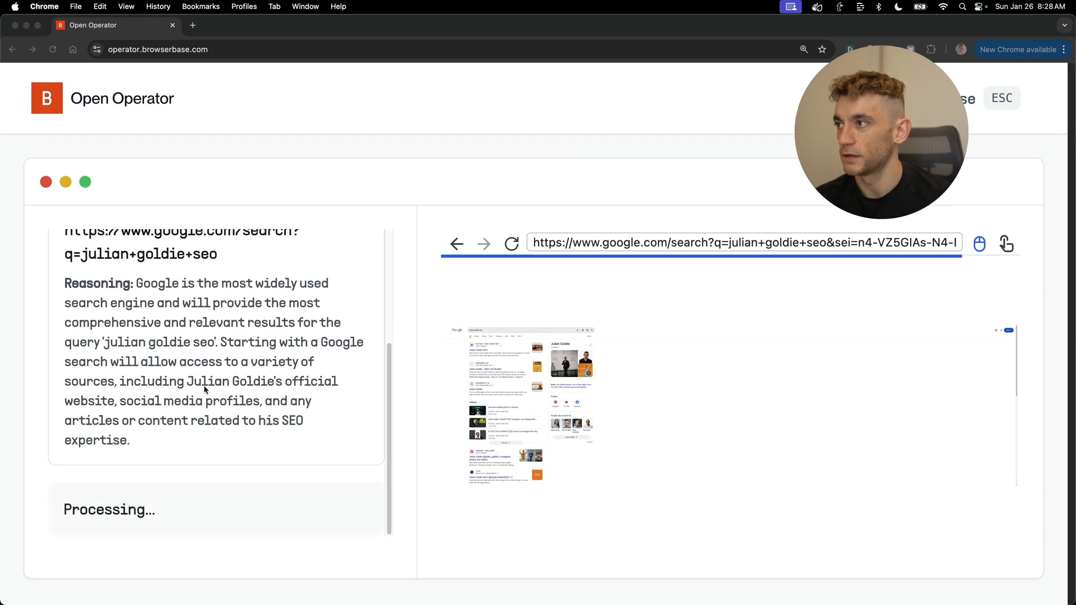
pyautogui.scroll(2, 213, 322)
pyautogui.scroll(-2, 213, 322)
pyautogui.click(394, 337)
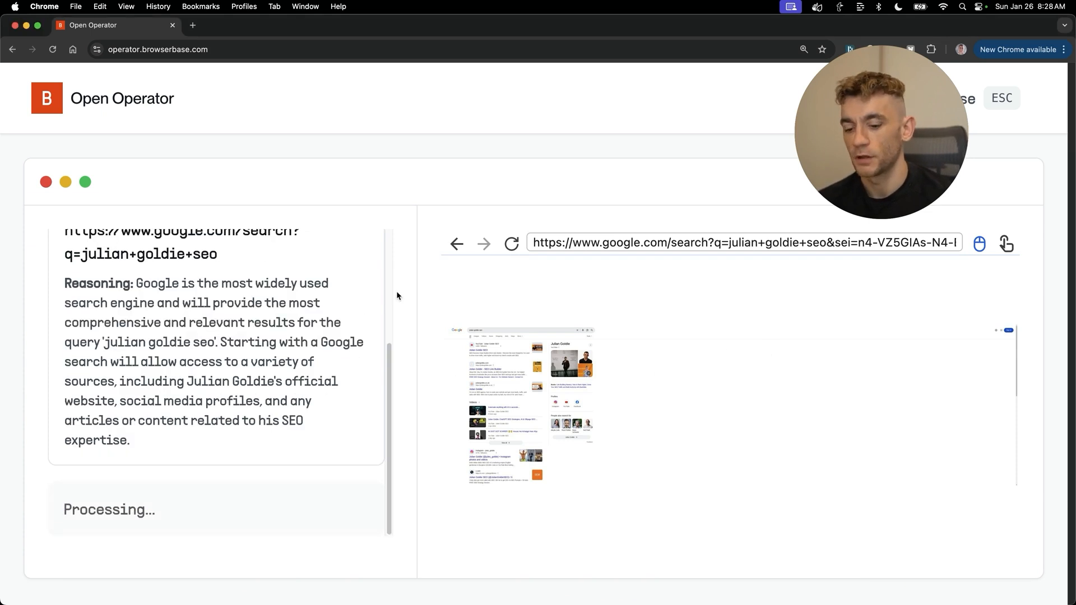
pyautogui.press('super+plus')
pyautogui.press('super+plus')
pyautogui.press('super+plus')
pyautogui.scroll(-3, 266, 465)
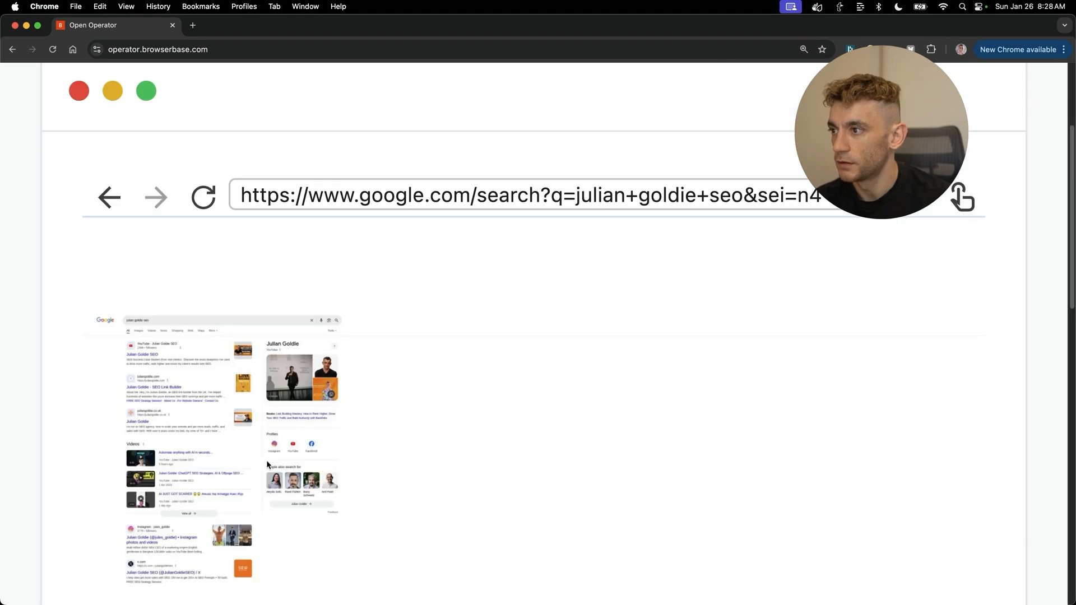
# Step: Restore the default page zoom and read the agent's navigation and action steps with their reasoning
pyautogui.press('super+0')
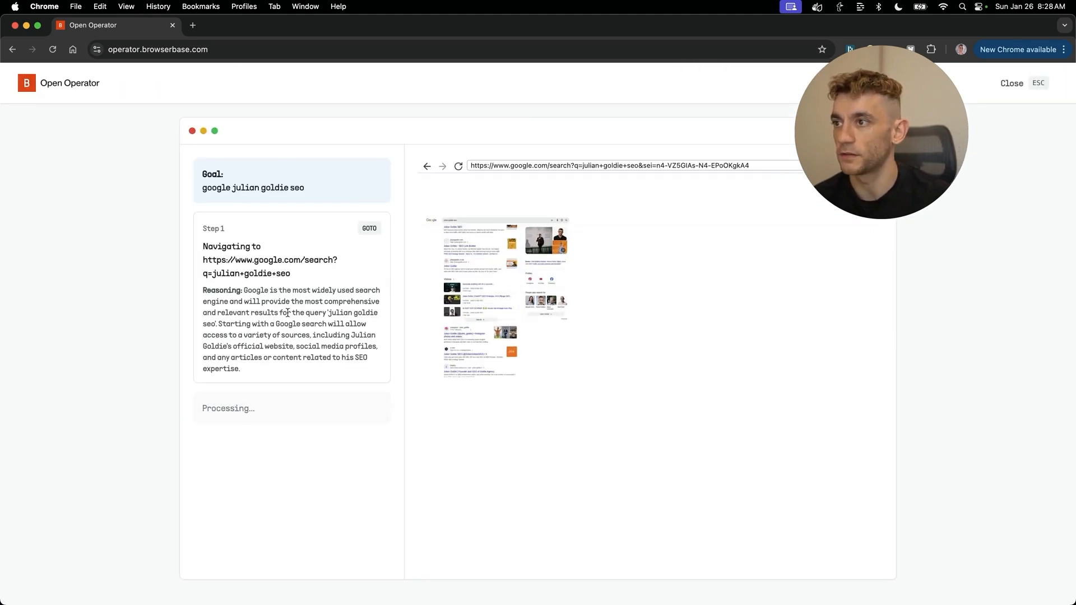
pyautogui.scroll(3, 211, 290)
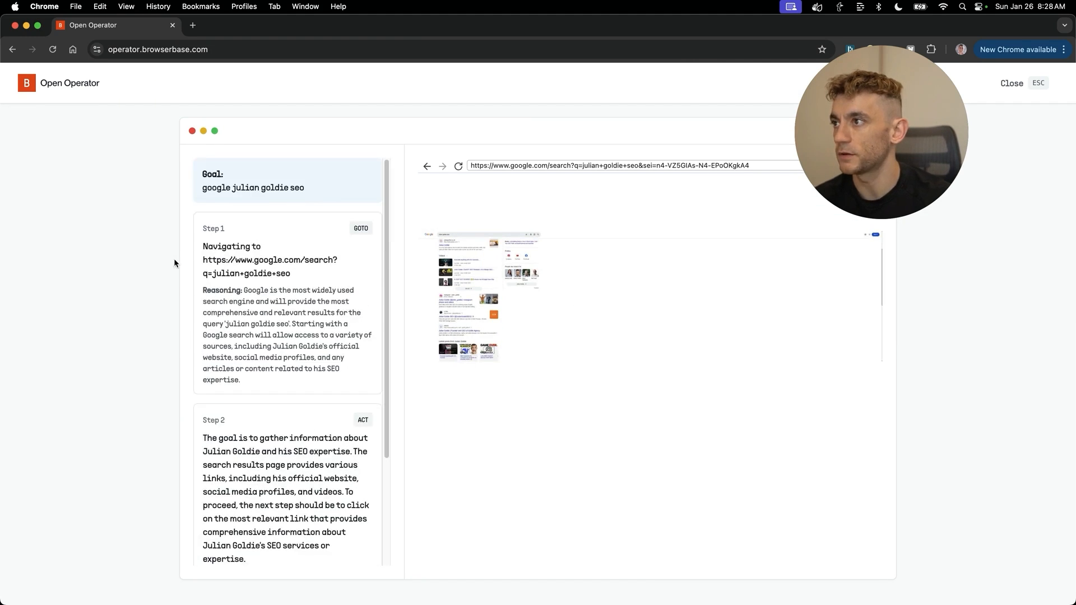
pyautogui.moveTo(836, 150); pyautogui.dragTo(975, 164)
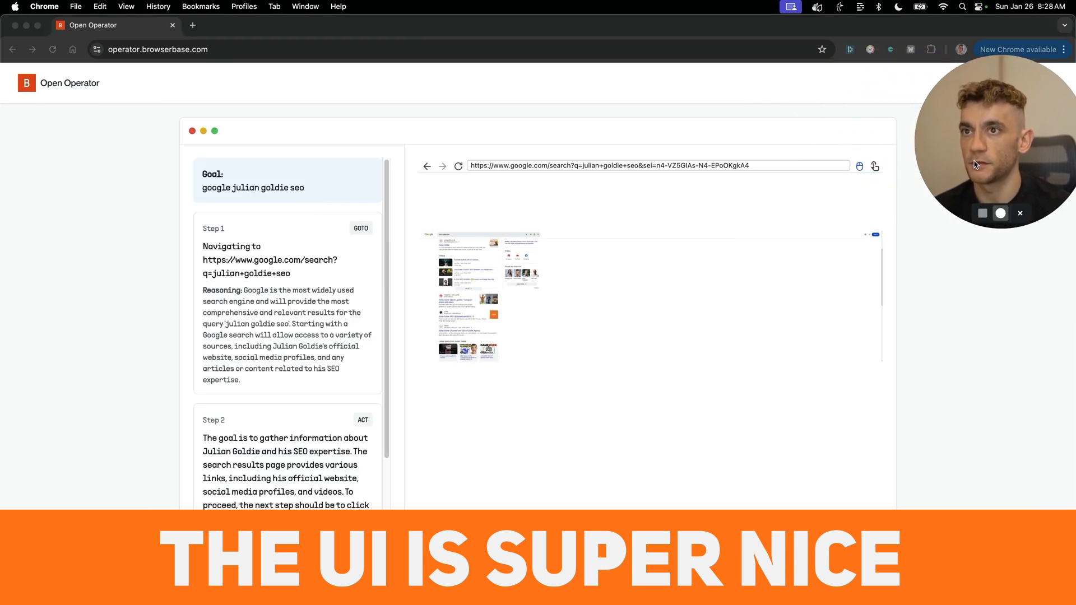
pyautogui.click(940, 306)
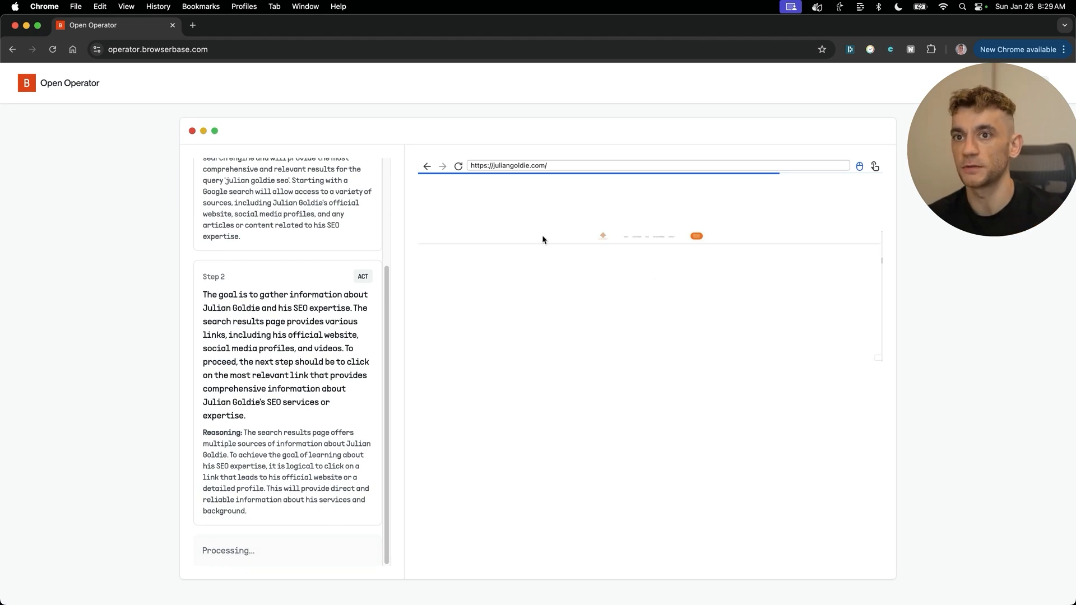
pyautogui.scroll(3, 270, 370)
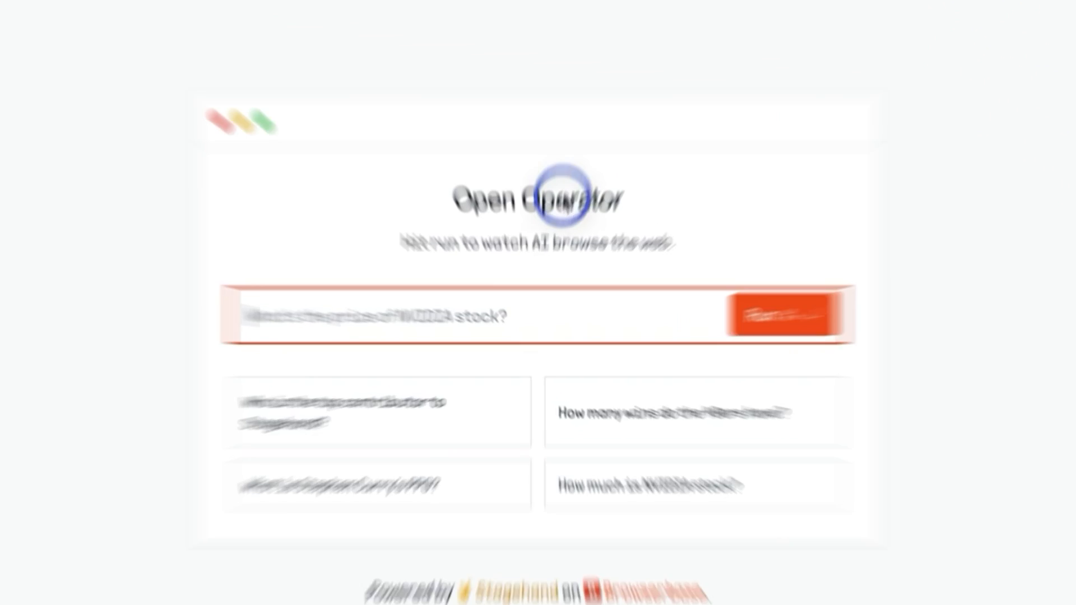
# Step: Paste the YouTube prompt, remove its leading dash, and run "YouTube > Do a Competitor analysis of Julian Goldie SEO's channel"
pyautogui.click(473, 302)
pyautogui.press('super+v')
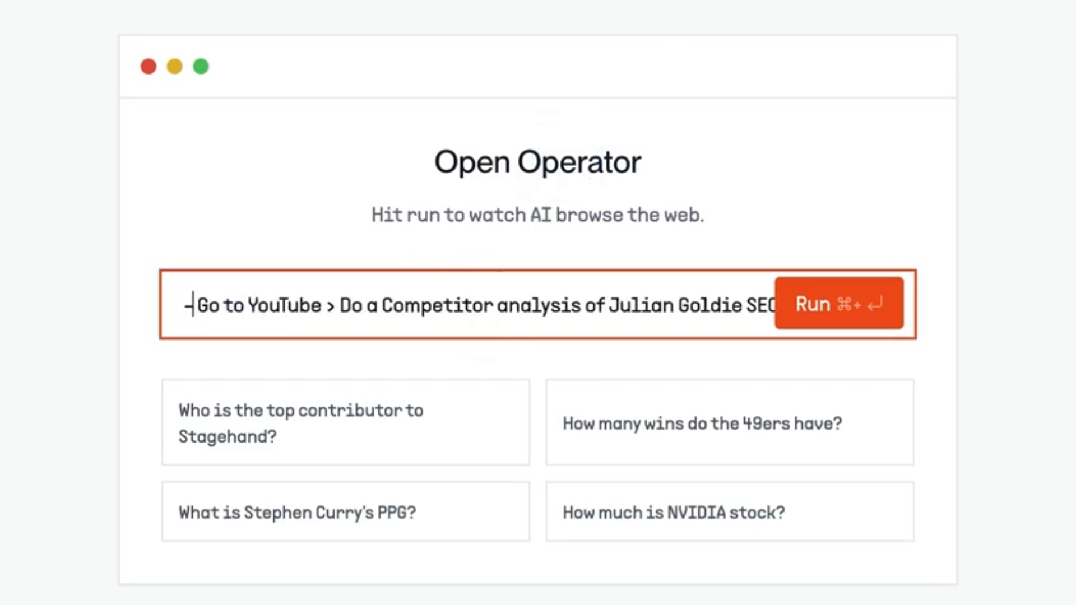
pyautogui.press('BackSpace')
pyautogui.press('BackSpace')
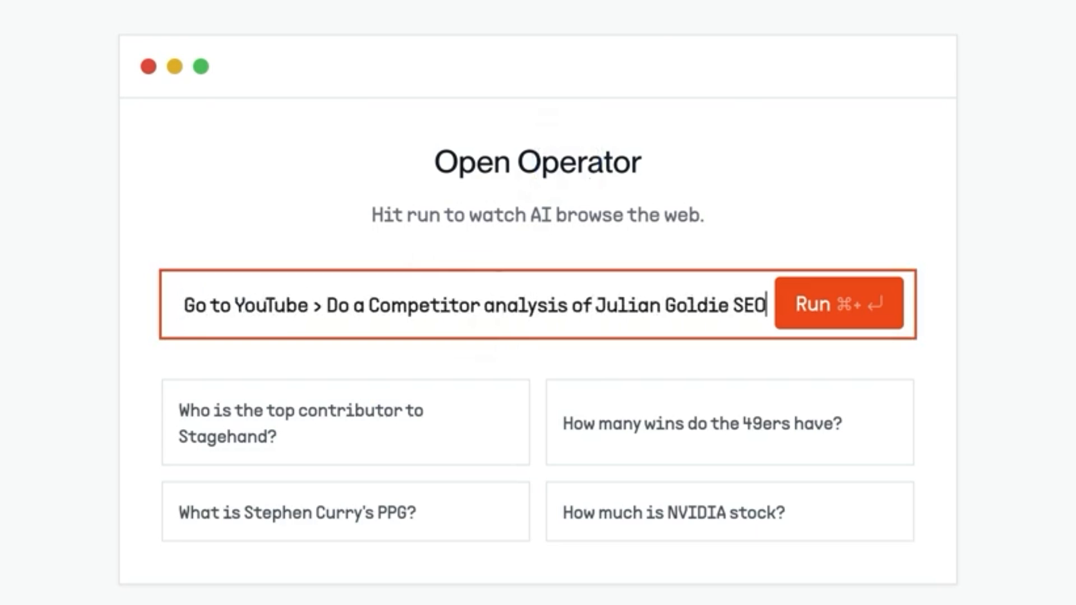
pyautogui.hscroll(2, 472, 304)
pyautogui.press('super+Return')
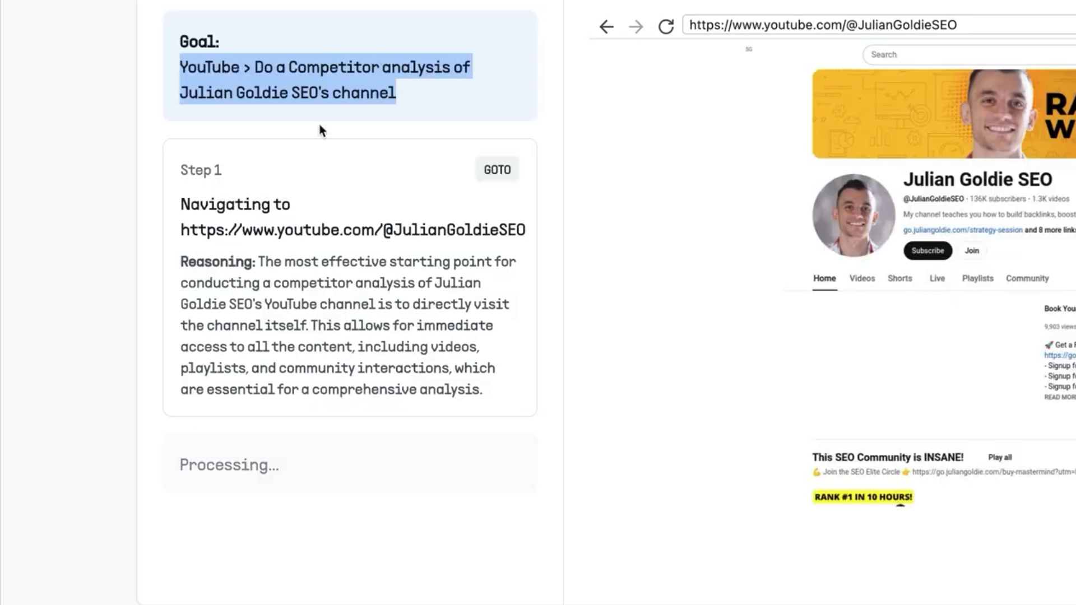
# Step: Read the agent's reasoning for opening the YouTube channel and analysing its videos, upload frequency and engagement metrics
pyautogui.moveTo(181, 209); pyautogui.dragTo(379, 269)
pyautogui.click(396, 269)
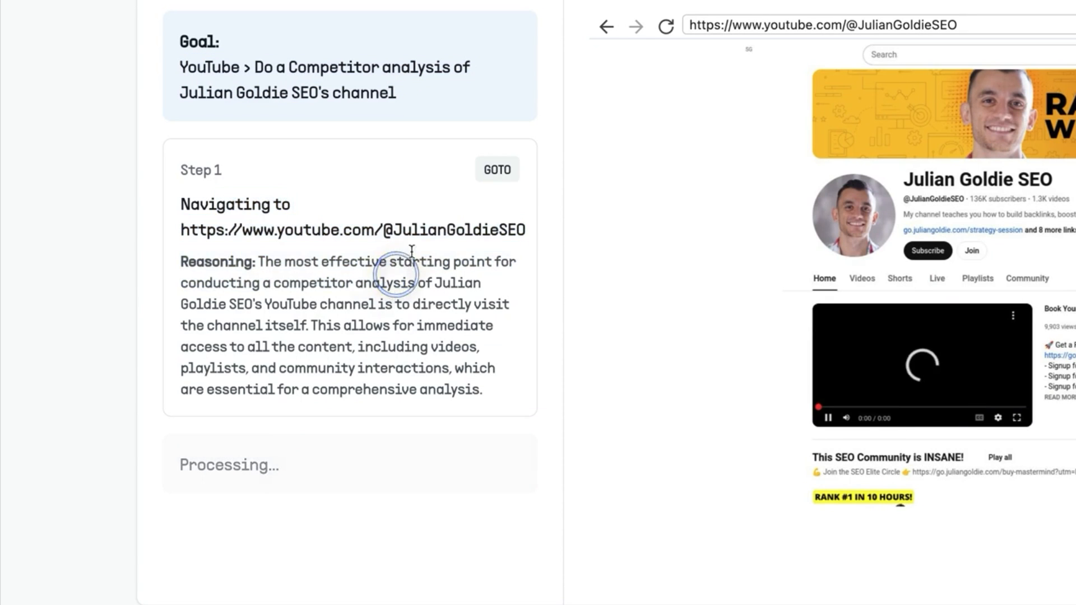
pyautogui.doubleClick(414, 231)
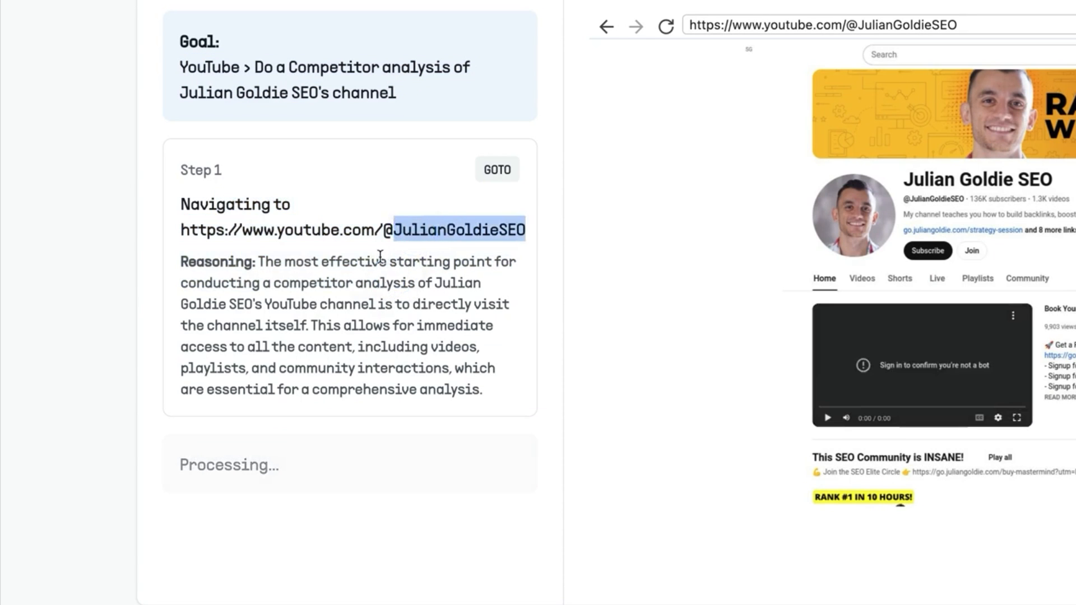
pyautogui.click(286, 282)
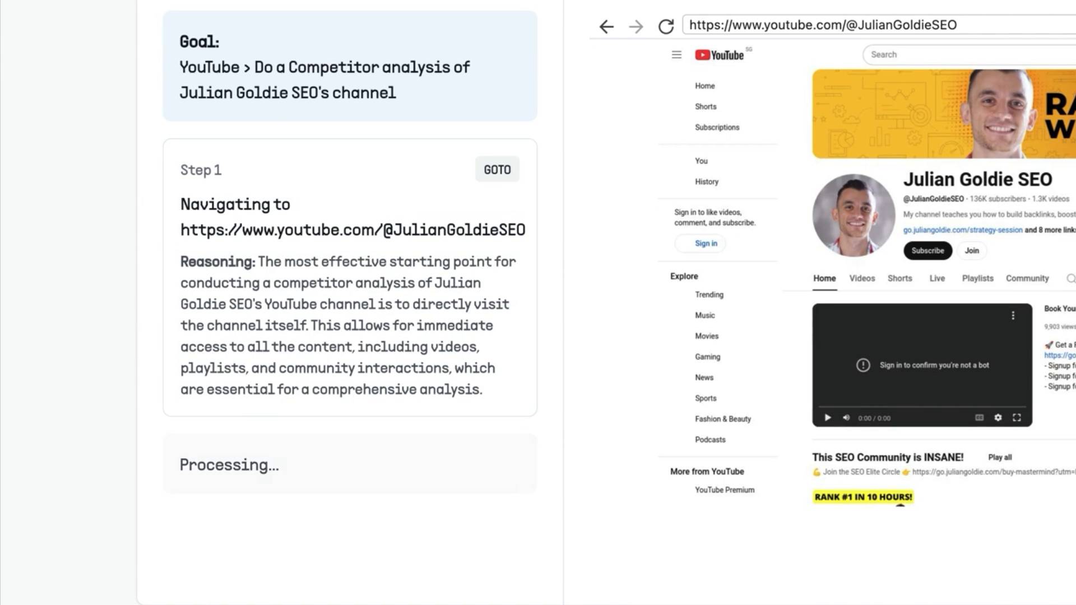
pyautogui.moveTo(181, 74); pyautogui.dragTo(194, 245)
pyautogui.click(239, 187)
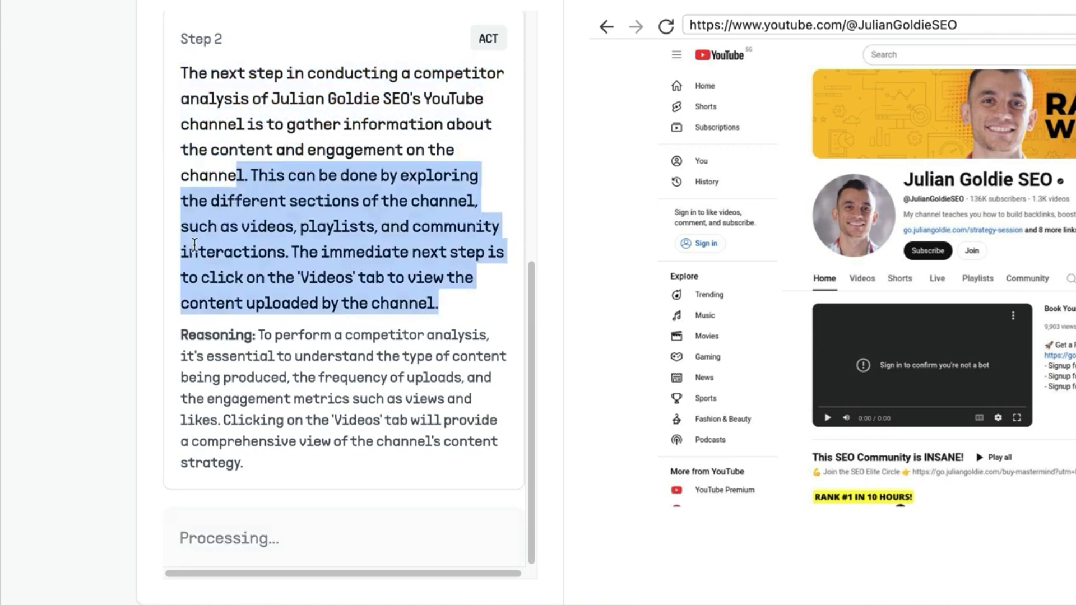
pyautogui.click(292, 234)
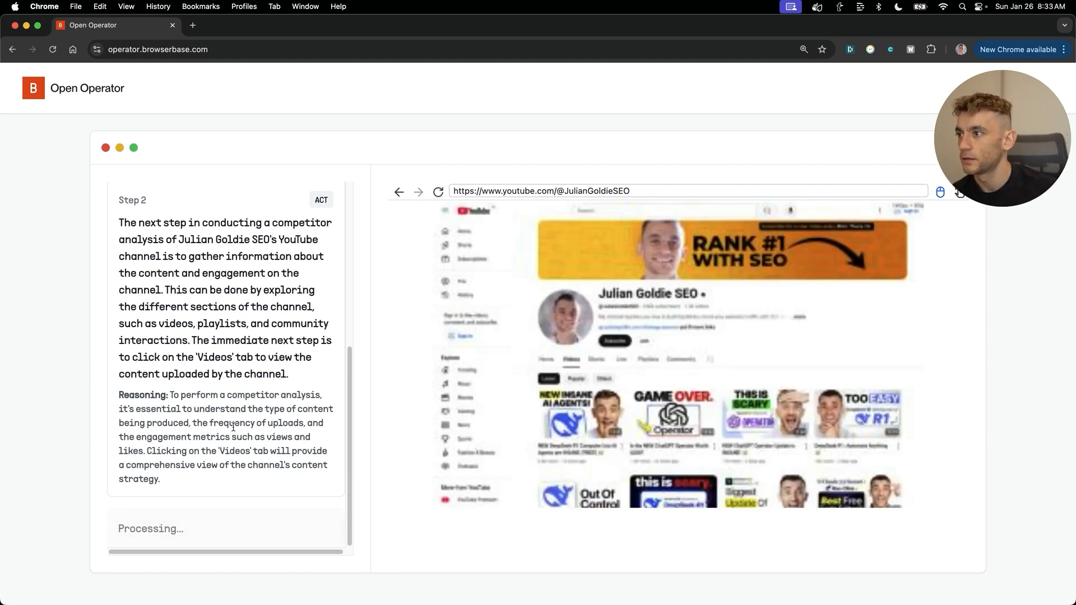
pyautogui.moveTo(202, 427); pyautogui.dragTo(226, 434)
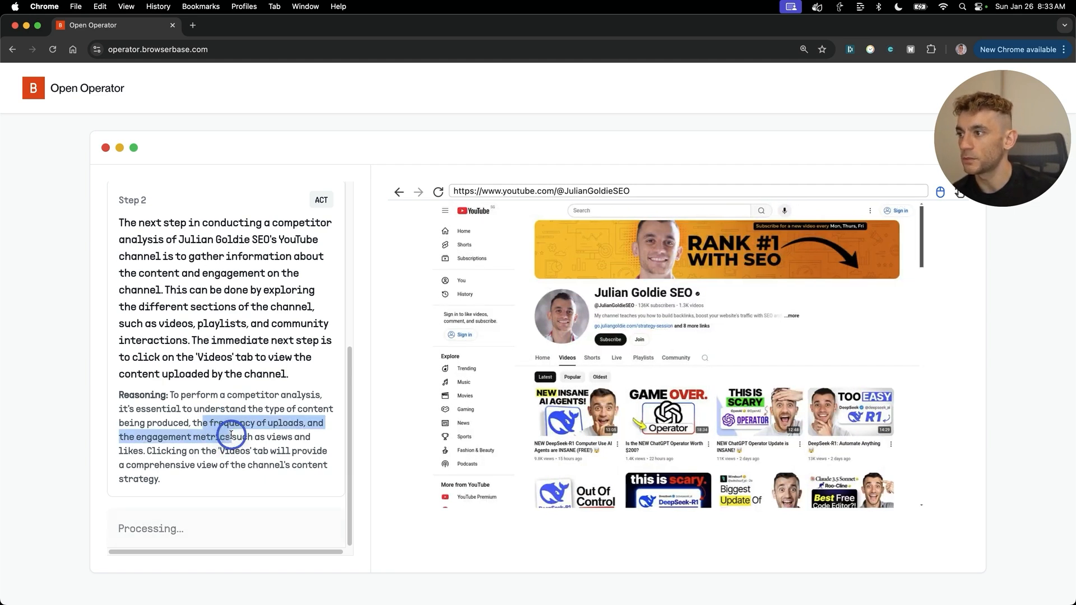
pyautogui.moveTo(298, 439); pyautogui.dragTo(153, 450)
pyautogui.click(208, 433)
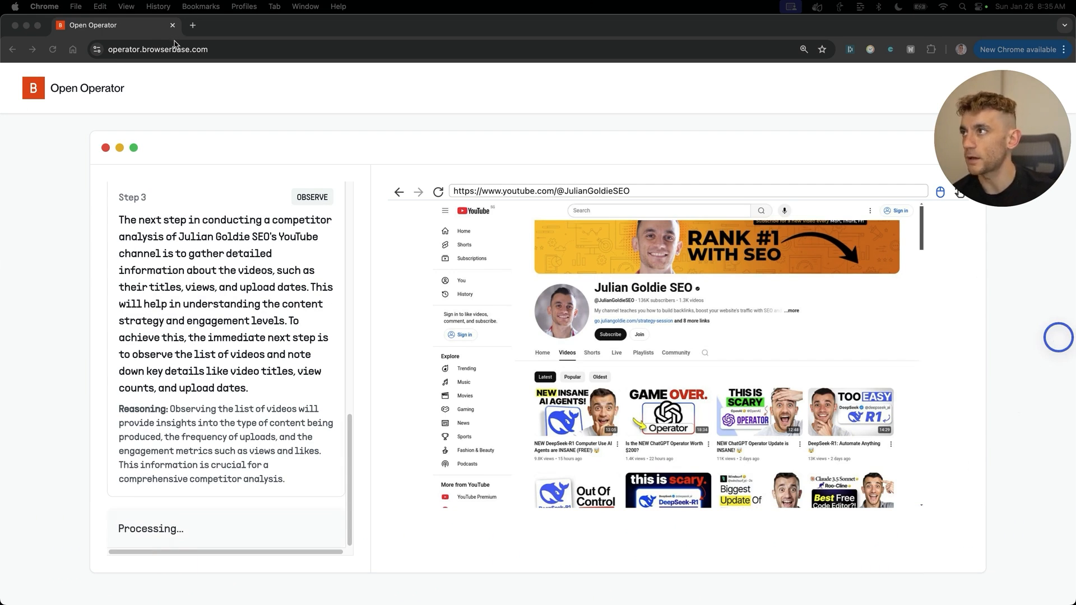
# Step: Open operator.browserbase.com in a second browser tab, keeping the running competitor analysis open
pyautogui.click(200, 53)
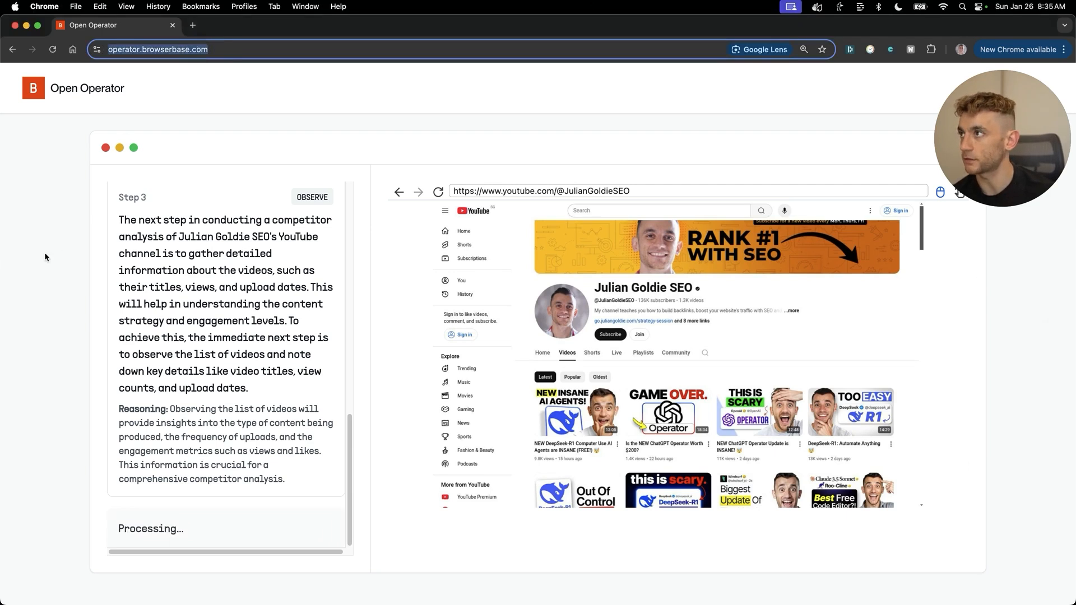
pyautogui.press('super+Return')
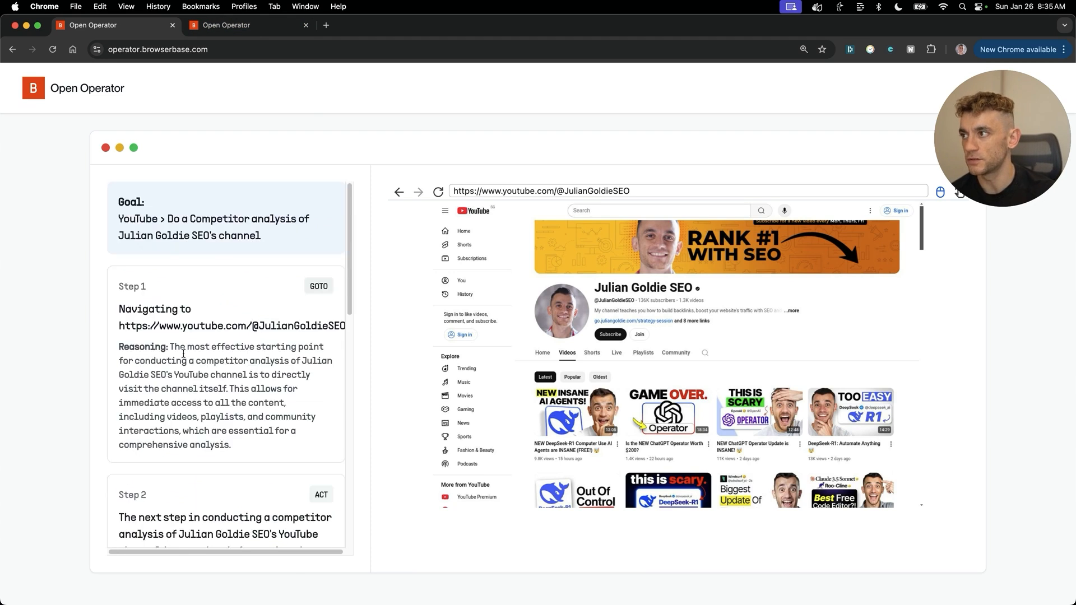
pyautogui.click(274, 30)
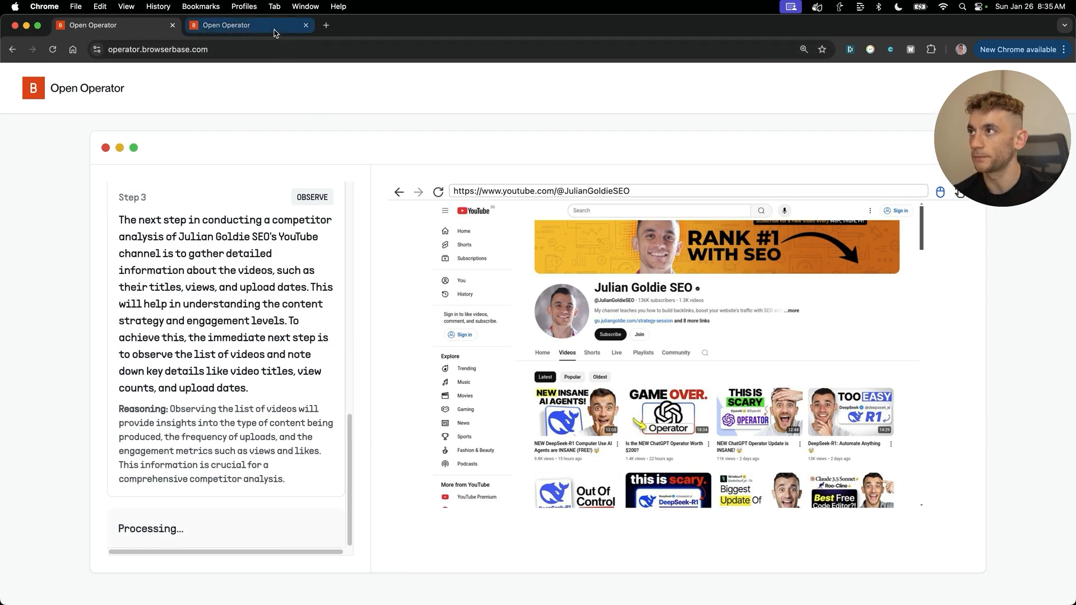
pyautogui.press('super+l')
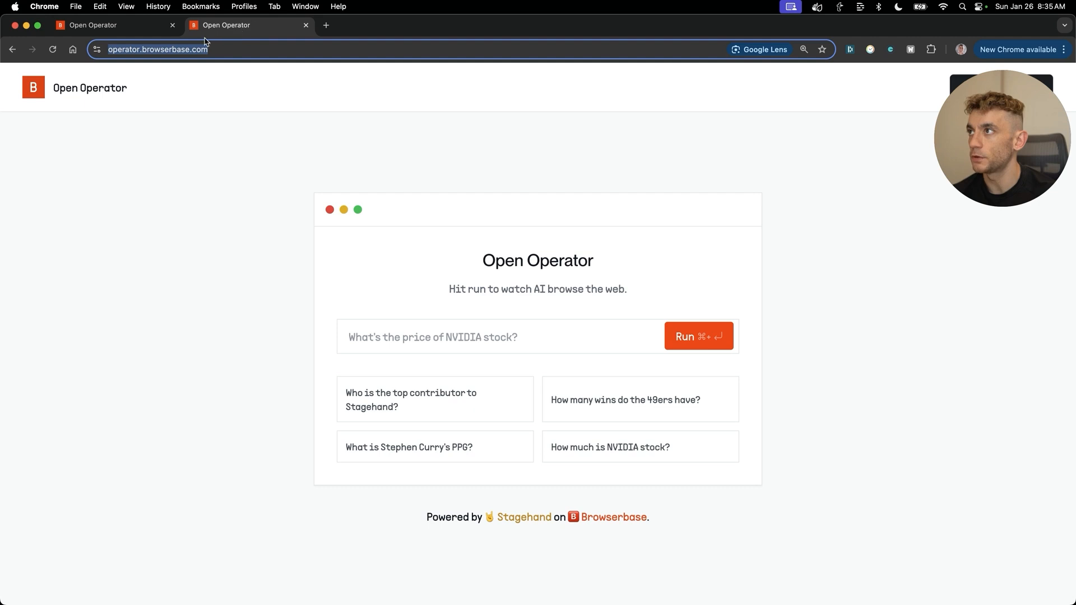
# Step: Paste the llamacoder.together.ai coding prompt into the new tab's task field and remove the extra leading character
pyautogui.click(224, 238)
pyautogui.click(426, 325)
pyautogui.press('super+v')
pyautogui.press('super+Left')
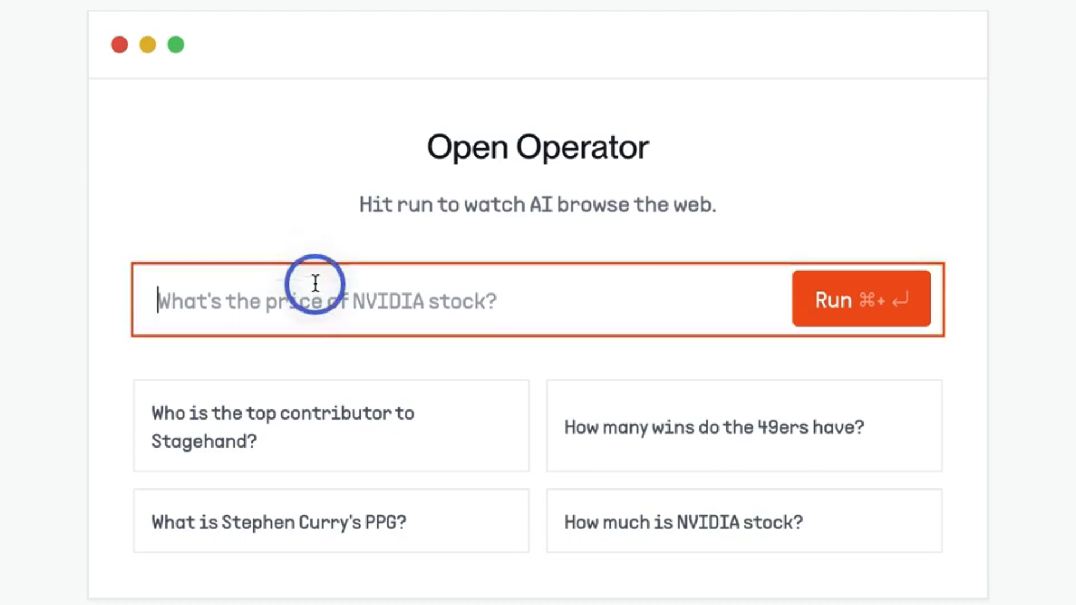
pyautogui.press('BackSpace')
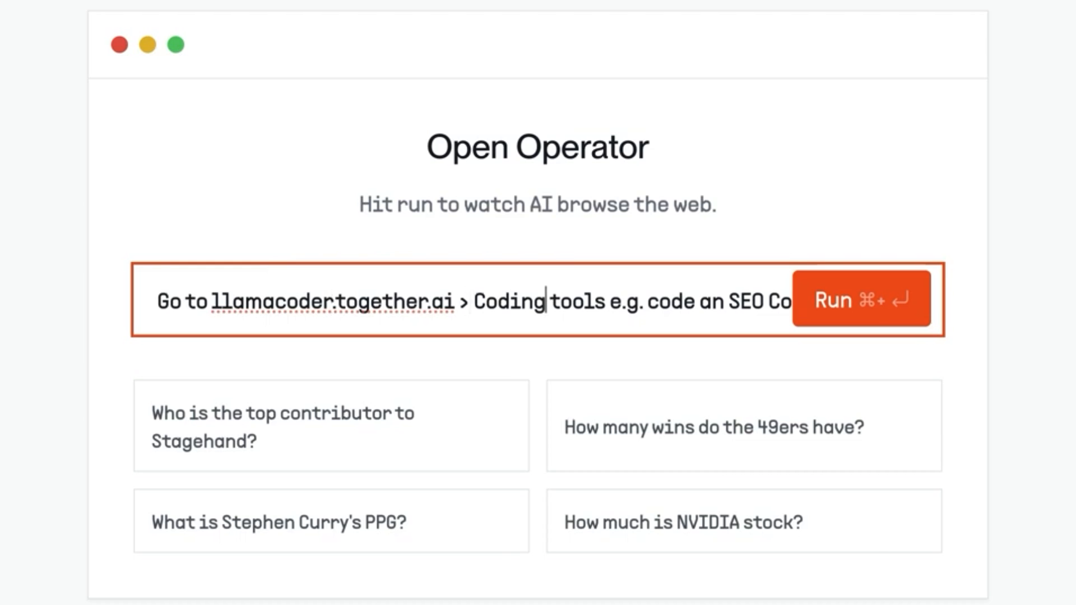
# Step: Shorten the prompt to "Go to llamacoder.together.ai > Code an SEO Cost Calculator" and run it
pyautogui.hotkey('alt', 'Right')
pyautogui.hotkey('alt', 'Left')
pyautogui.hotkey('alt', 'Left')
pyautogui.hotkey('alt', 'shift', 'Right')
pyautogui.hotkey('alt', 'shift', 'Right')
pyautogui.hotkey('alt', 'shift', 'Right')
pyautogui.hotkey('alt', 'shift', 'Right')
pyautogui.hotkey('alt', 'shift', 'Right')
pyautogui.hotkey('shift', 'Left')
pyautogui.hotkey('shift', 'Left')
pyautogui.hotkey('shift', 'Left')
pyautogui.write('C')
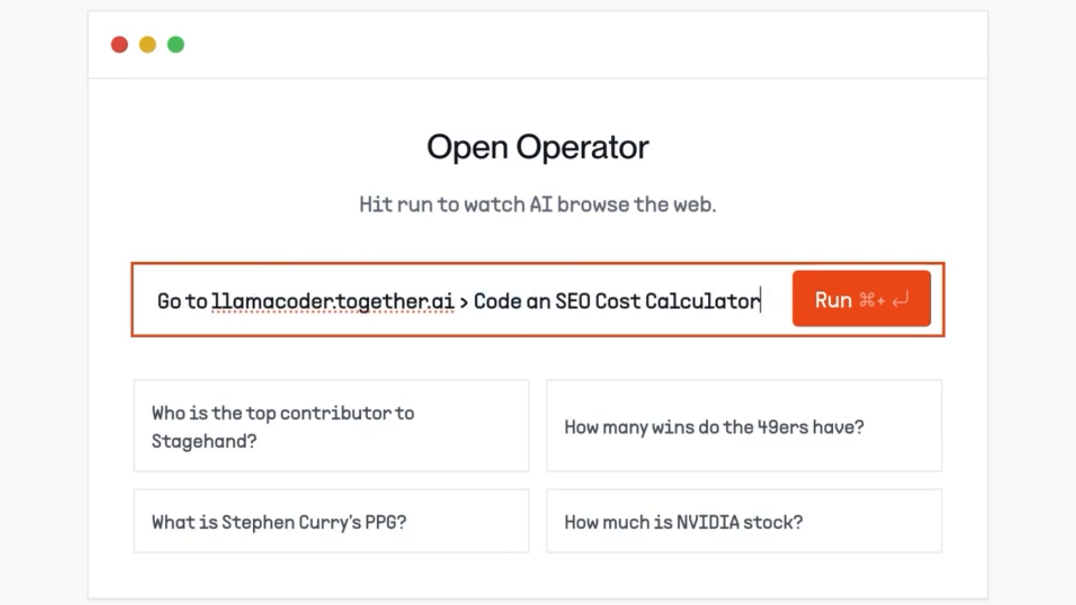
pyautogui.click(869, 320)
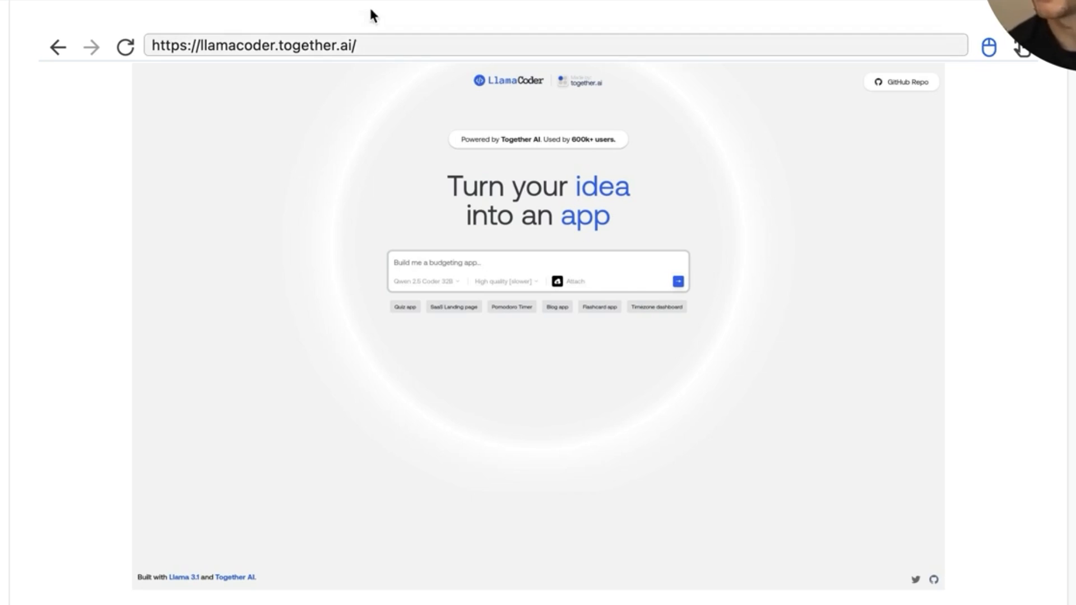
# Step: Enter "Code an SEO Cost Calculator" as the app idea on the LlamaCoder page
pyautogui.write('Code')
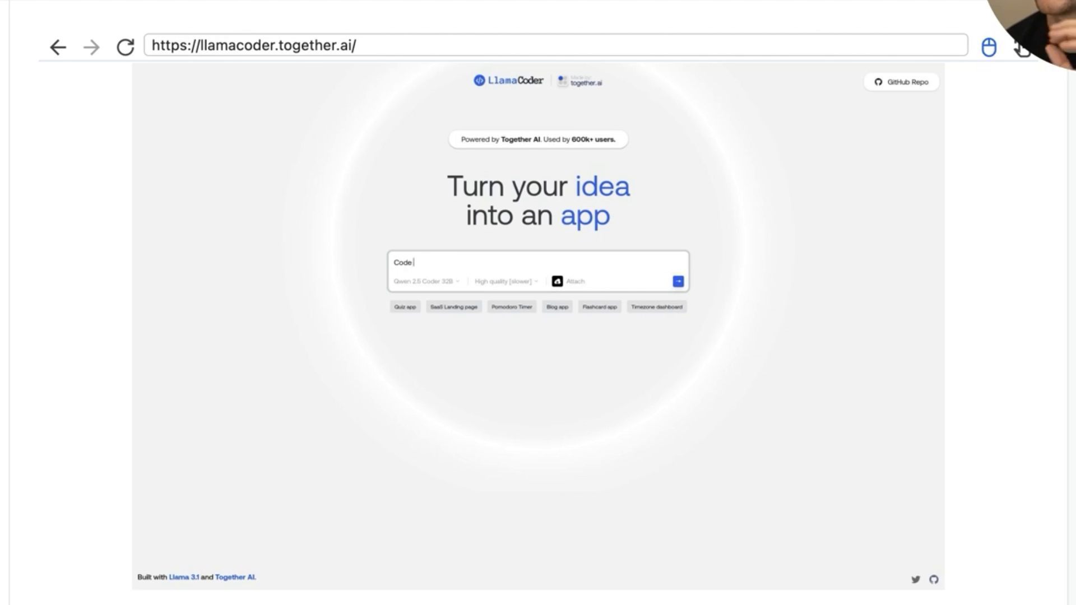
pyautogui.write(' an SE')
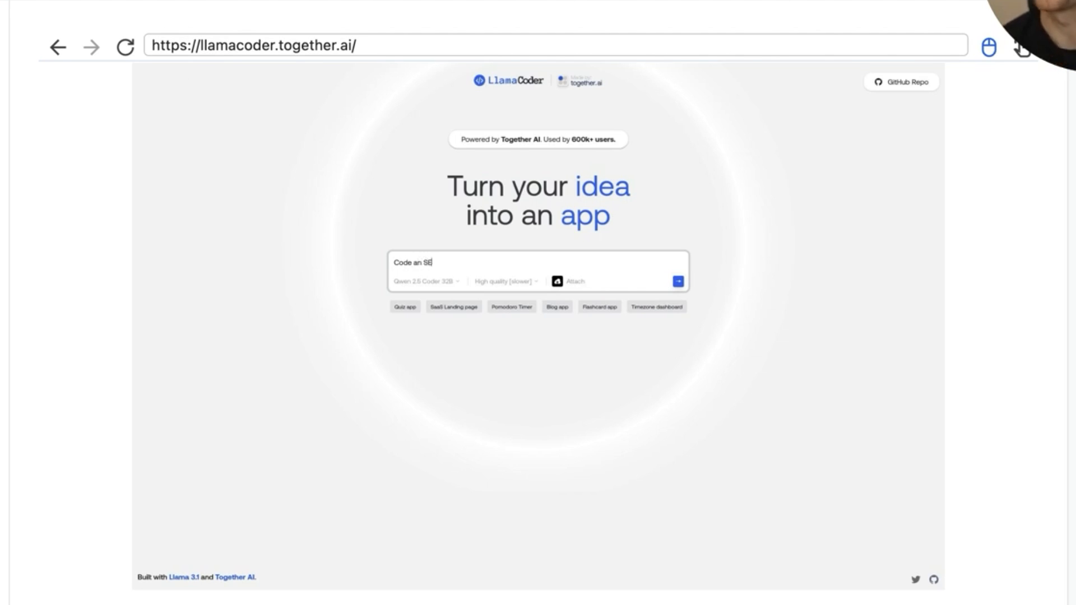
pyautogui.write('O Cos')
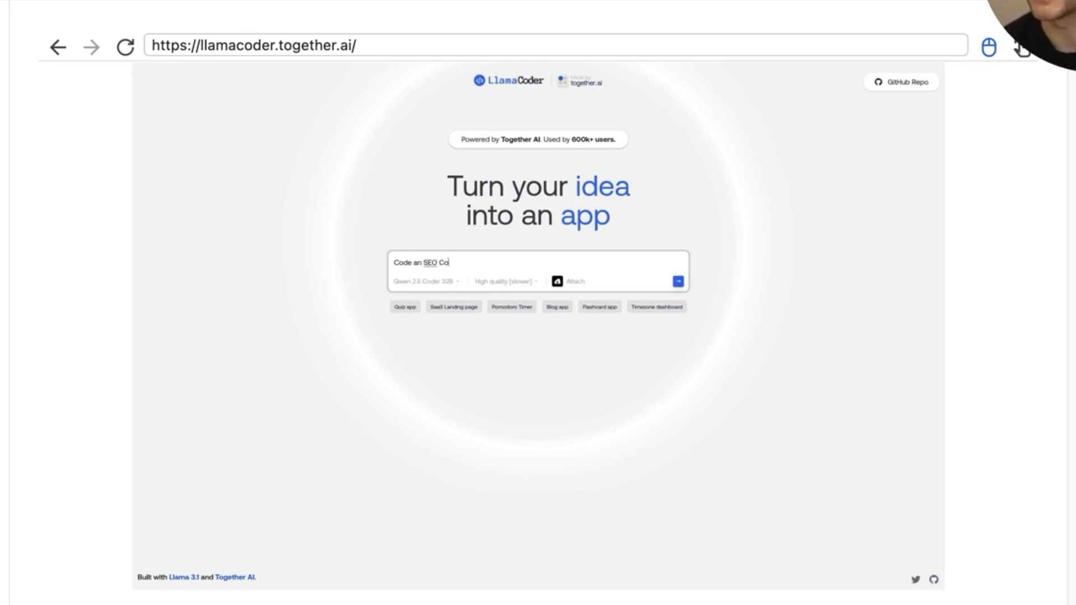
pyautogui.write('t C')
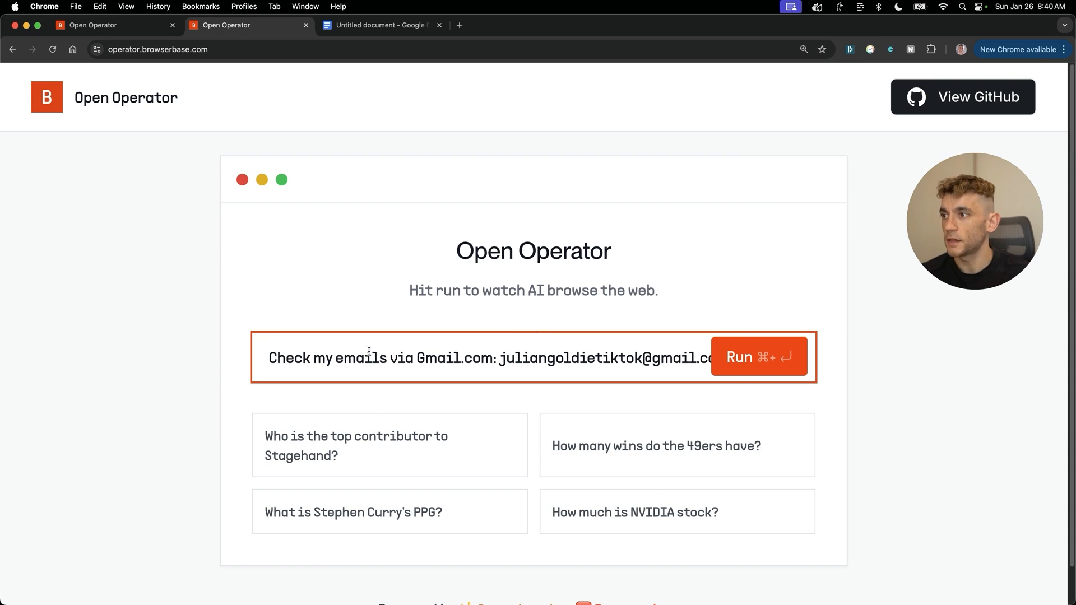
# Step: Run the Open Operator task to check the emails via Gmail.com with the account's email address and password
pyautogui.click(496, 357)
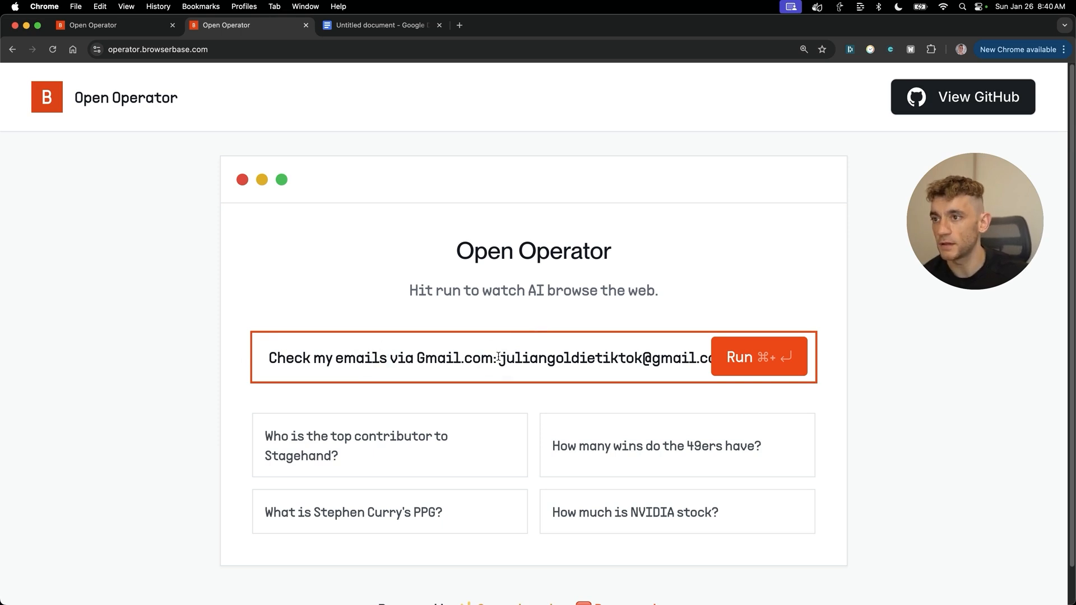
pyautogui.click(792, 358)
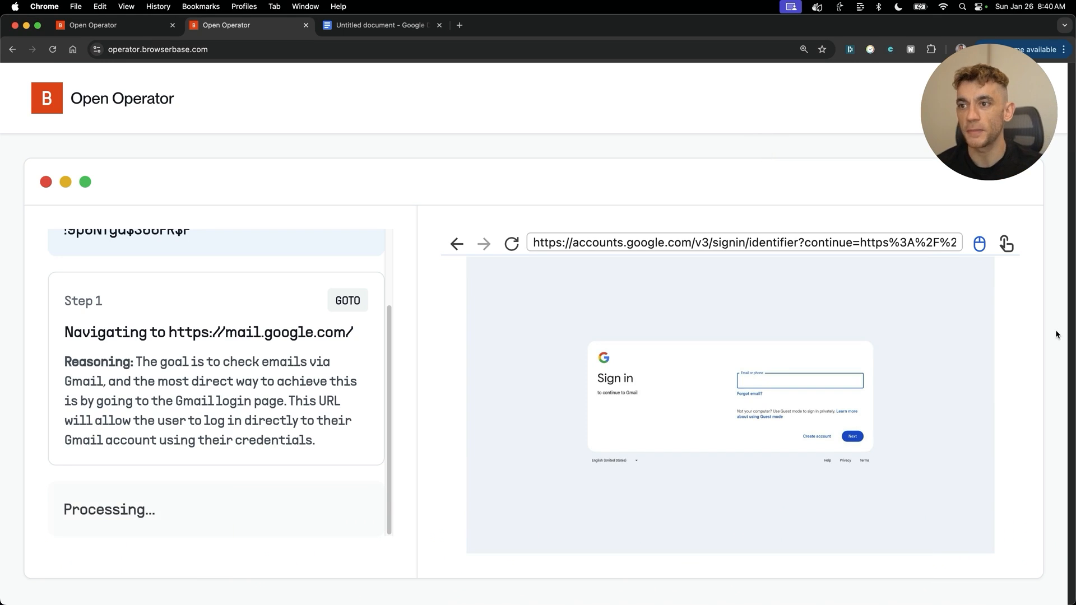
# Step: Read the agent's steps and reasoning for opening Gmail and entering the sign-in credentials
pyautogui.moveTo(976, 135)
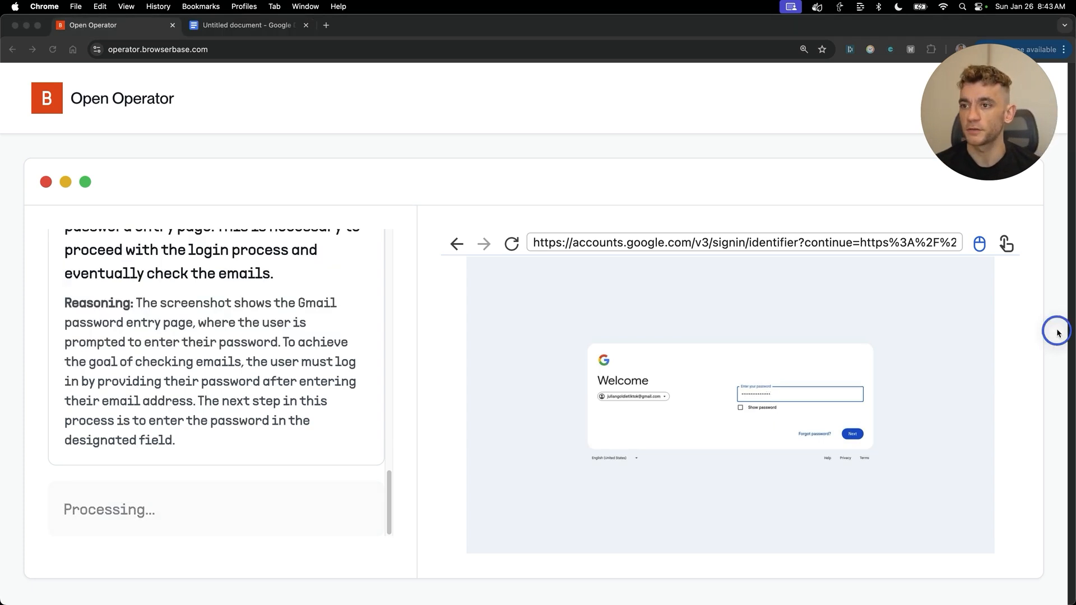
pyautogui.scroll(15, 324, 391)
pyautogui.scroll(-3, 298, 396)
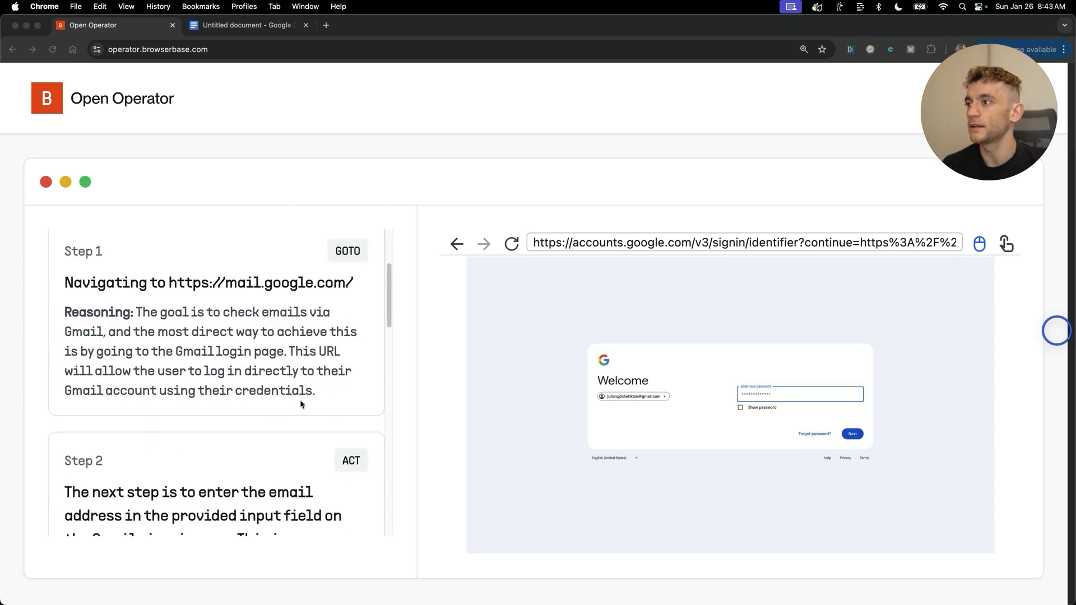
pyautogui.scroll(-8, 261, 339)
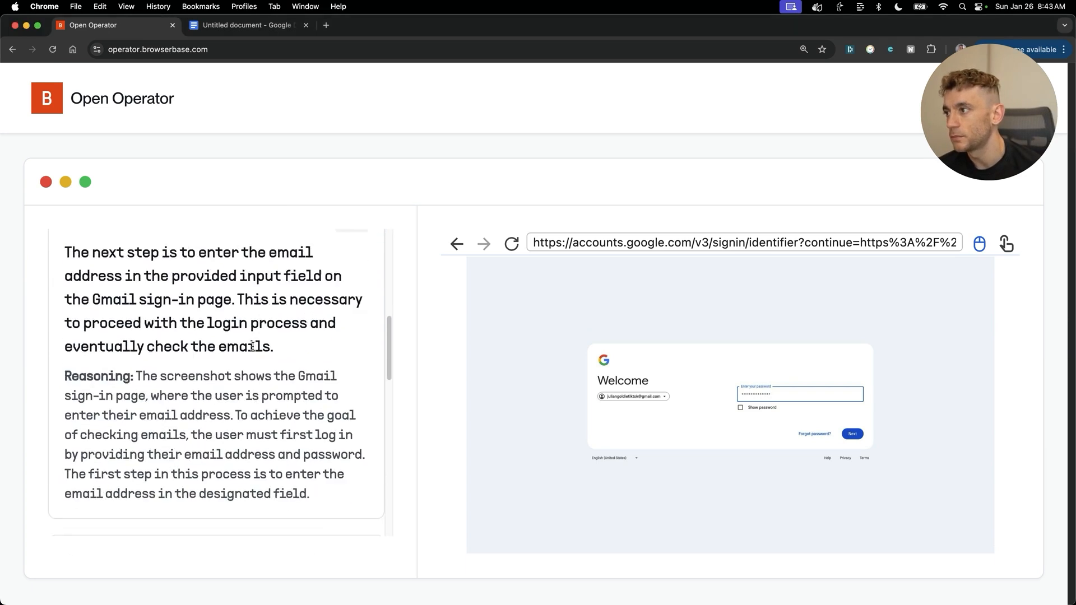
pyautogui.scroll(-8, 260, 347)
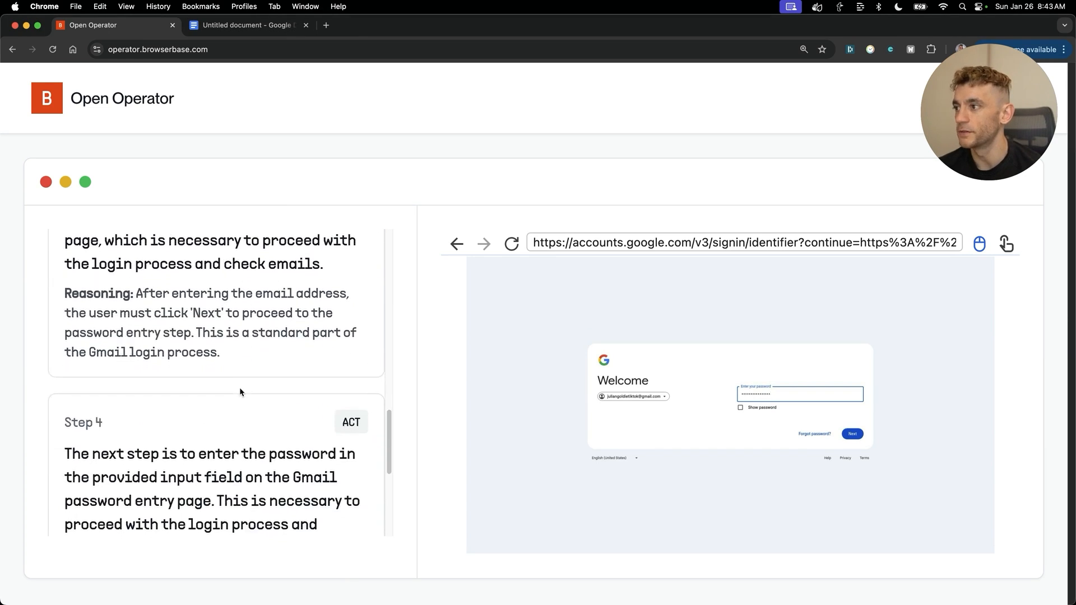
pyautogui.scroll(-3, 239, 385)
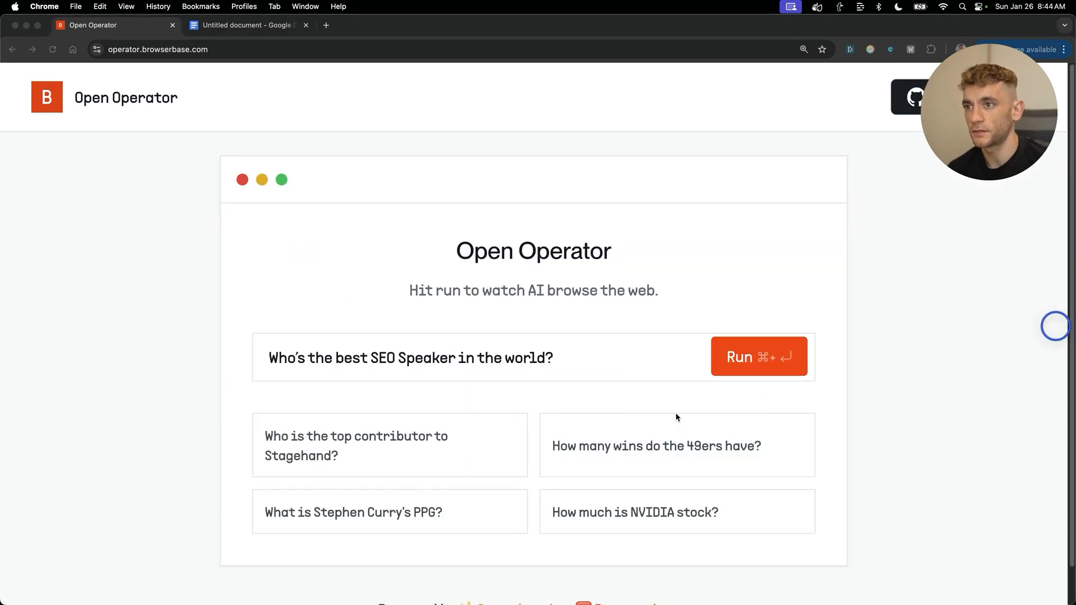
# Step: Run the task "Who's the best SEO Speaker in the world?" and read the agent's reasoning for its first step
pyautogui.click(944, 370)
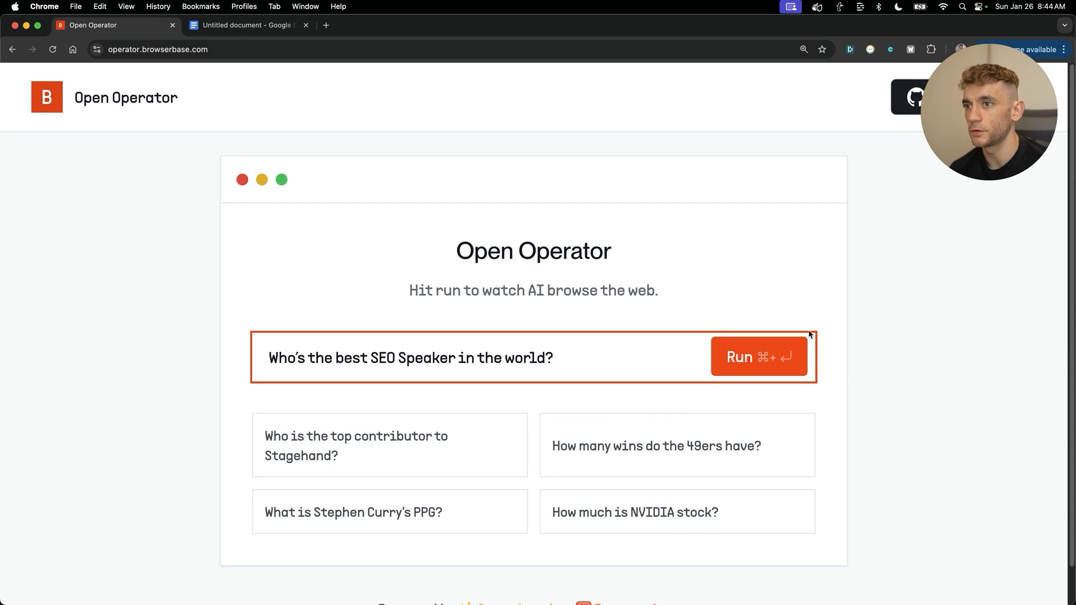
pyautogui.click(763, 351)
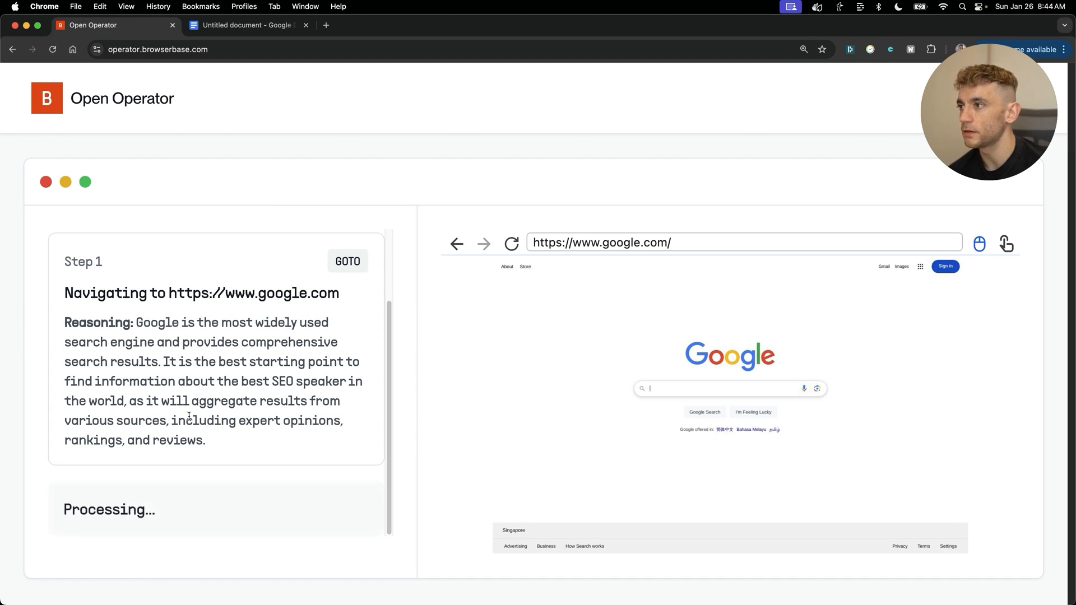
pyautogui.scroll(2, 168, 390)
pyautogui.scroll(-2, 234, 444)
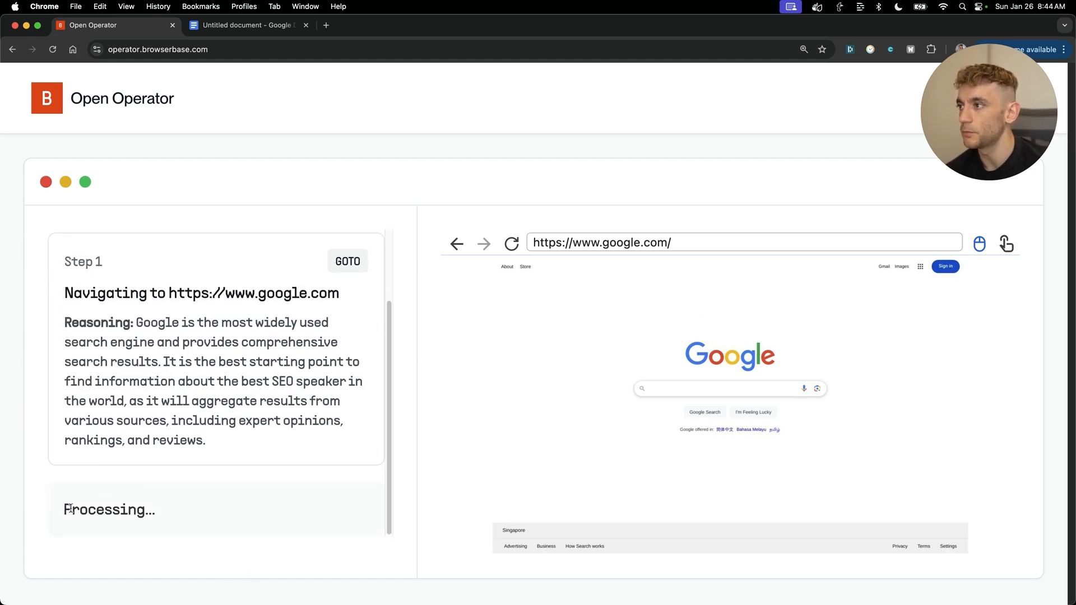
pyautogui.scroll(2, 204, 340)
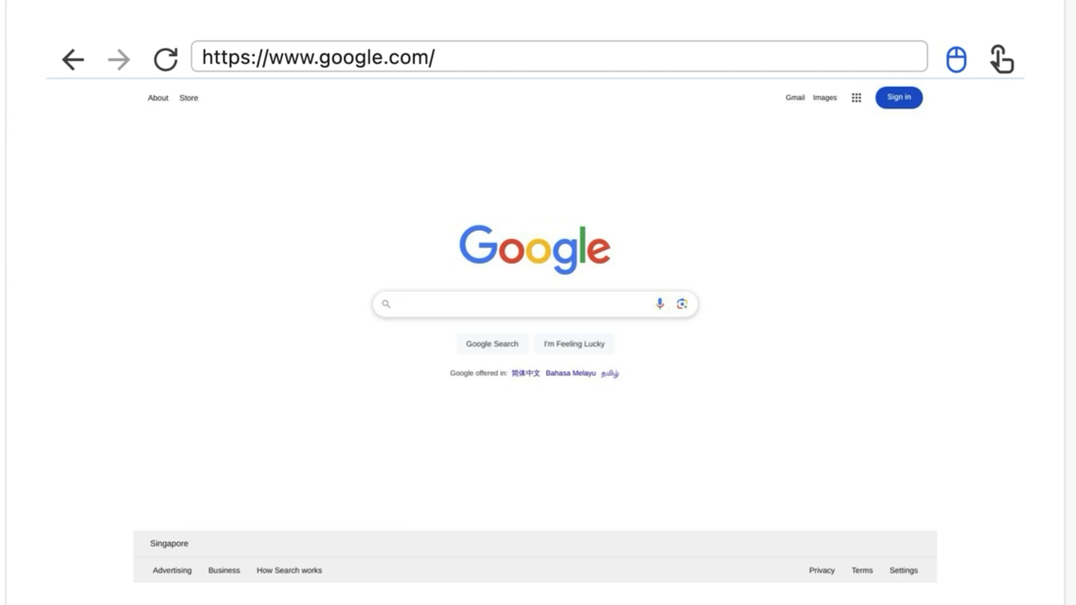
# Step: Enter "best SEO s" as the start of the Google search query
pyautogui.write('best SEO')
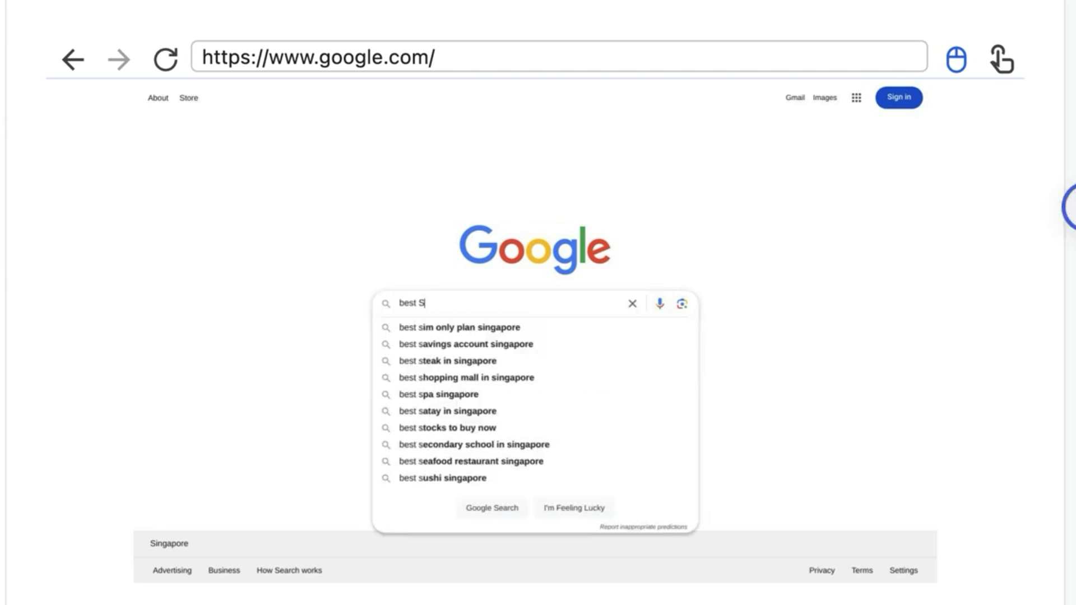
pyautogui.write(' s')
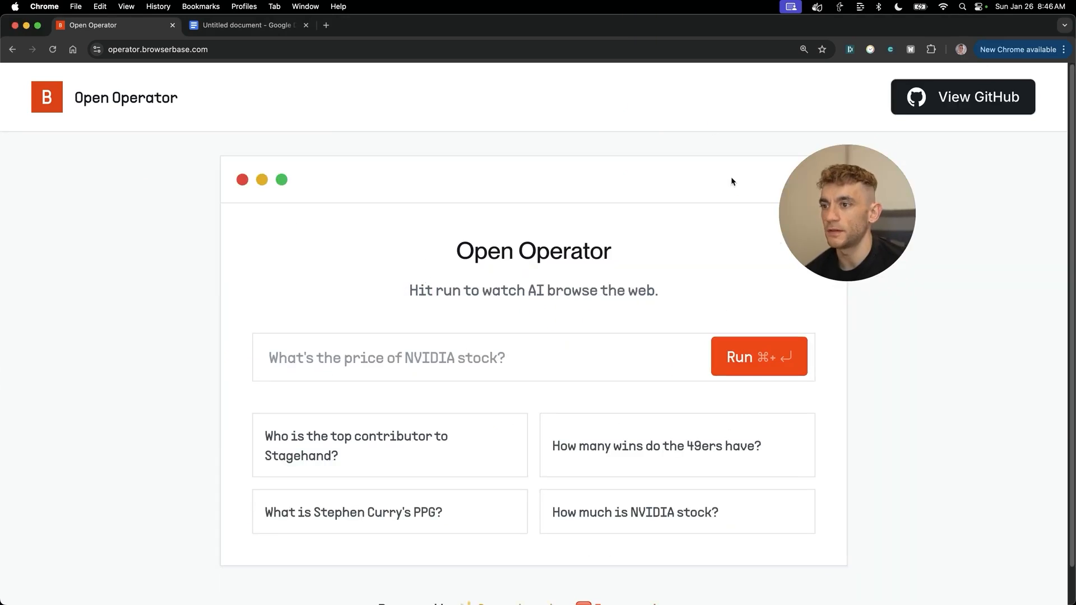
pyautogui.scroll(-2, 891, 492)
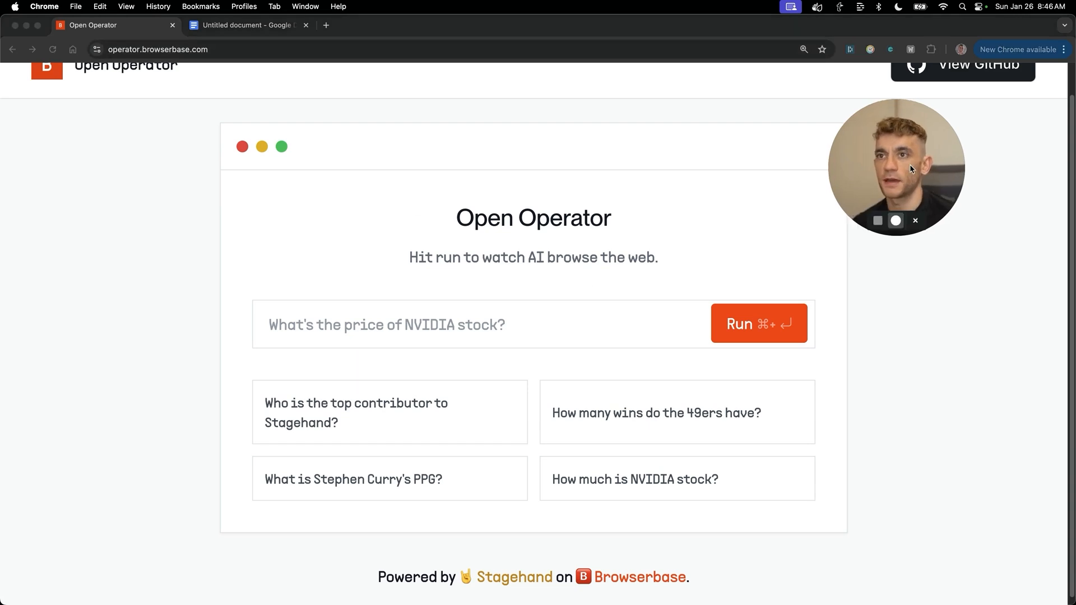
pyautogui.scroll(2, 872, 406)
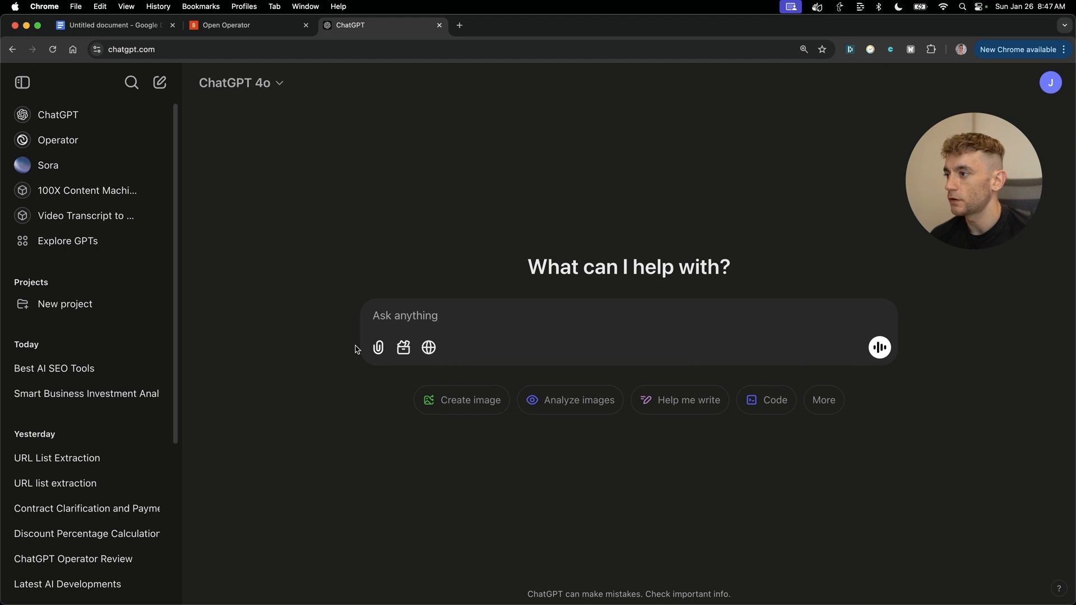
# Step: Open Operator from ChatGPT and run a task to go to YouTube and do a competitor analysis of the SEO channel
pyautogui.click(42, 140)
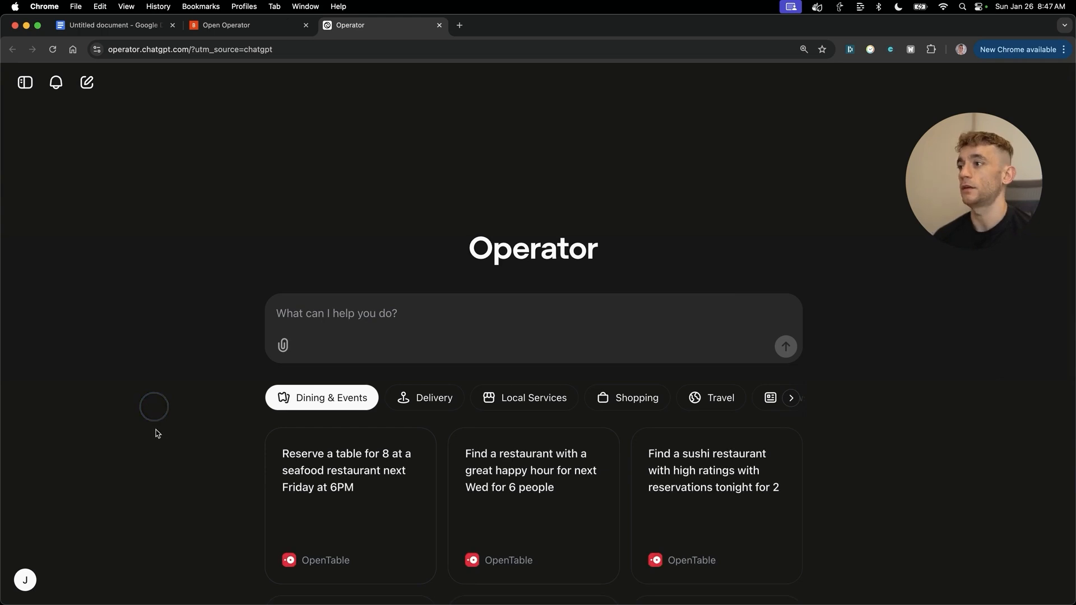
pyautogui.scroll(-2, 340, 324)
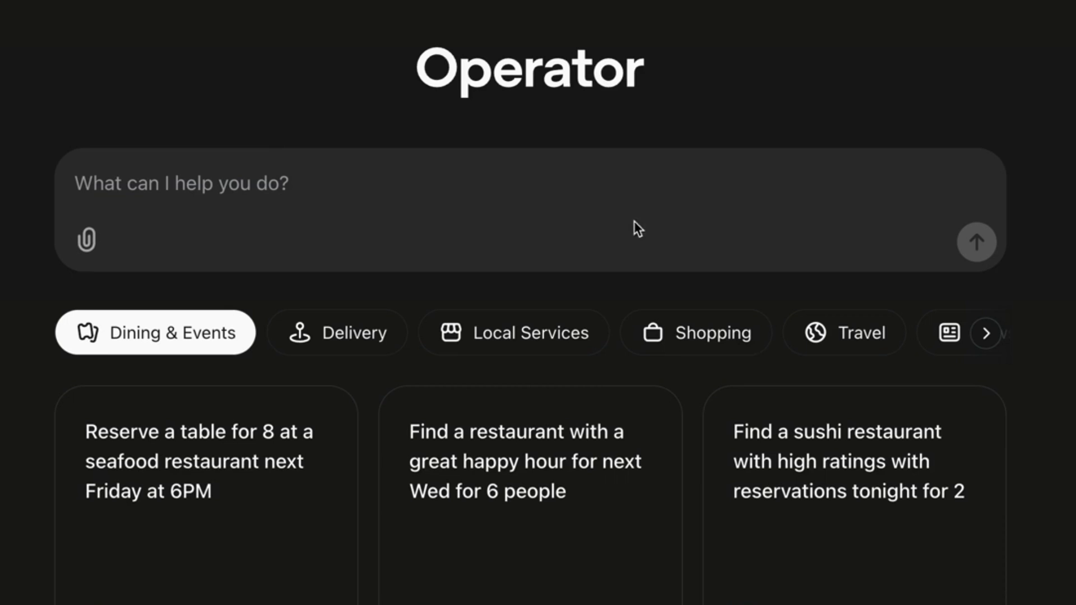
pyautogui.write('Go to YouTube > Do a Competitor analysis of Julian Goldie SEO')
pyautogui.press('Return')
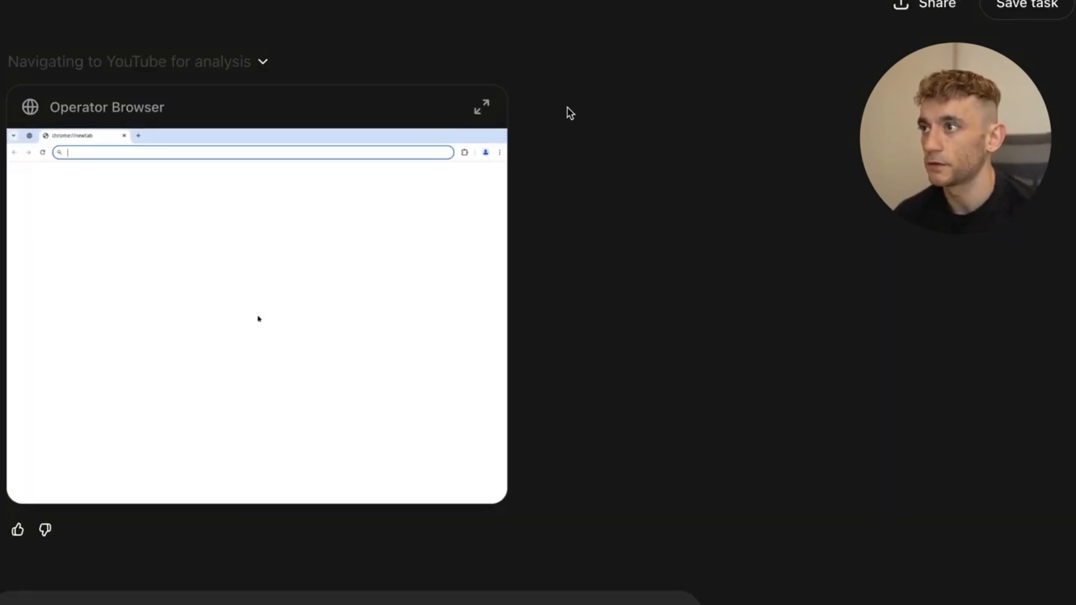
# Step: Review Operator's replies to the YouTube competitor analysis and the LlamaCoder SEO Cost Calculator prompt
pyautogui.scroll(2, 758, 327)
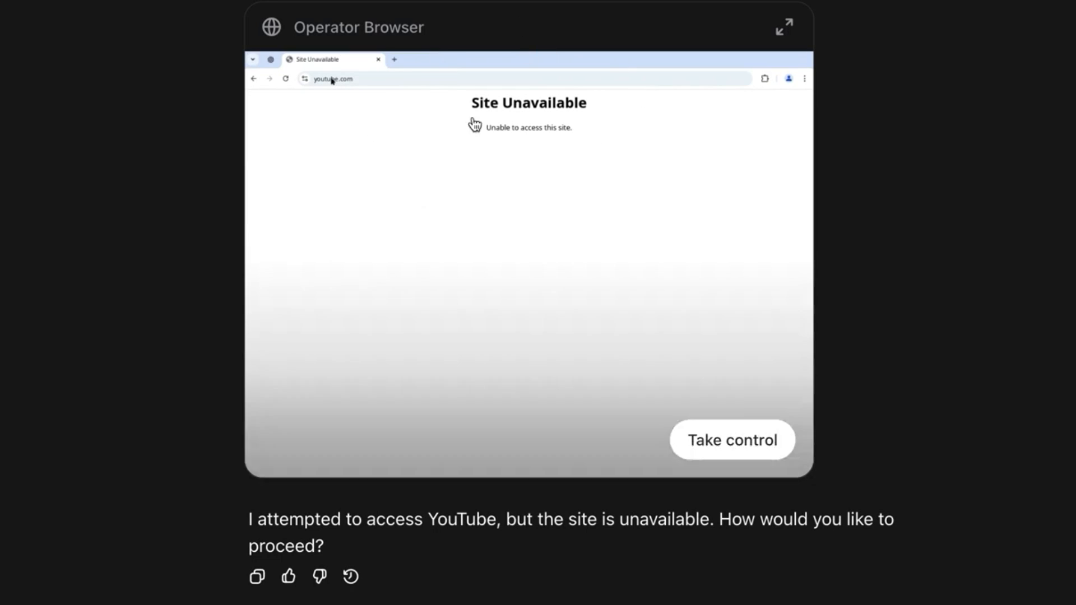
pyautogui.click(534, 544)
pyautogui.moveTo(247, 525); pyautogui.dragTo(972, 509)
pyautogui.click(1008, 484)
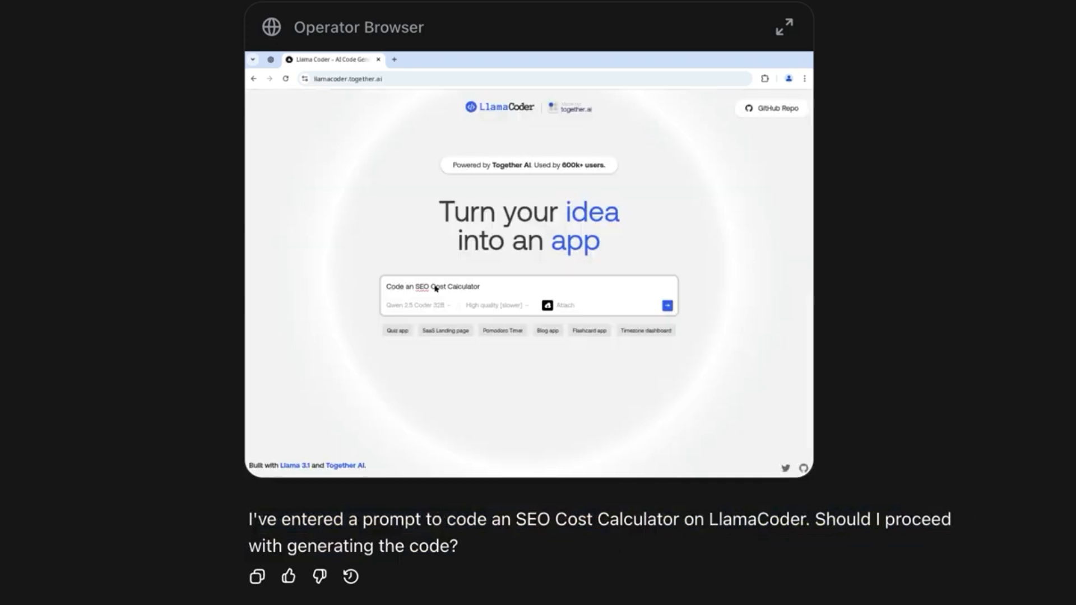
pyautogui.scroll(5, 272, 213)
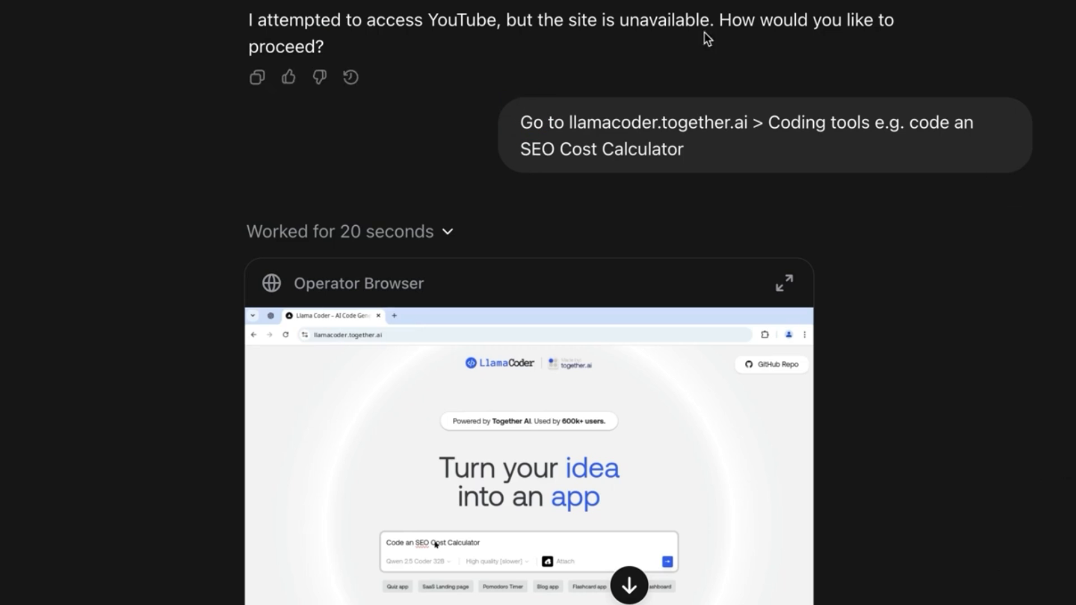
pyautogui.scroll(-5, 795, 196)
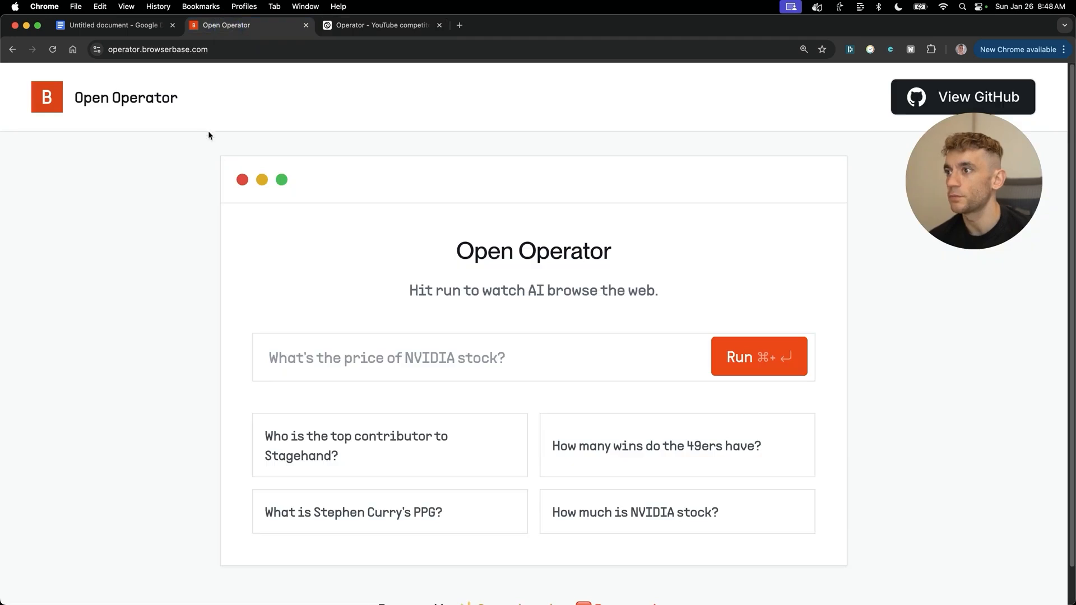
# Step: Return to the ChatGPT Operator conversation and examine the LlamaCoder prompt, the listed agent actions and the reply
pyautogui.click(375, 26)
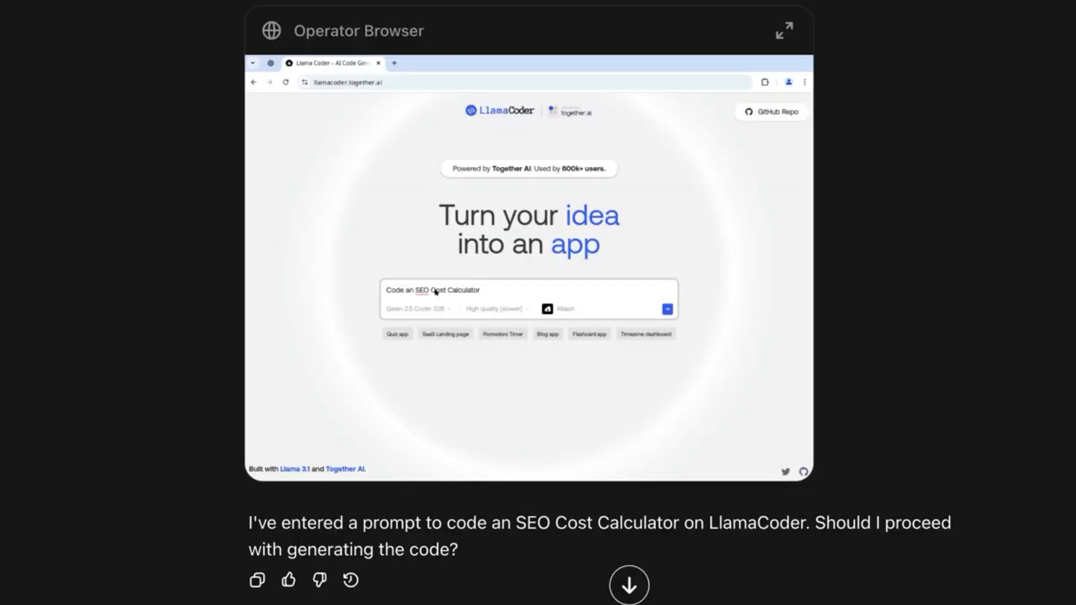
pyautogui.scroll(2, 925, 224)
pyautogui.scroll(-2, 552, 480)
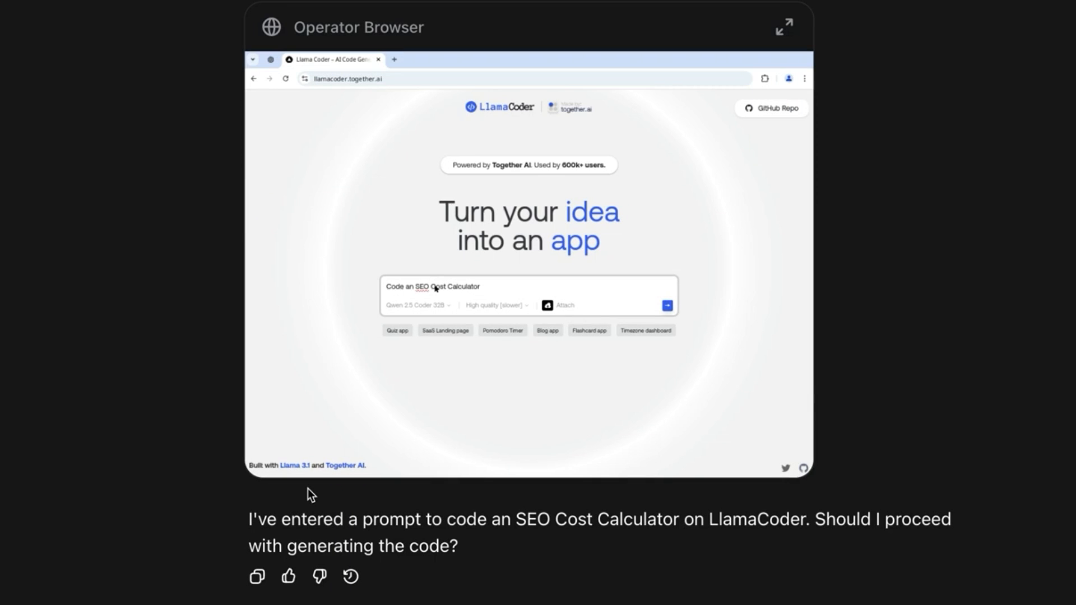
pyautogui.moveTo(248, 518); pyautogui.dragTo(832, 542)
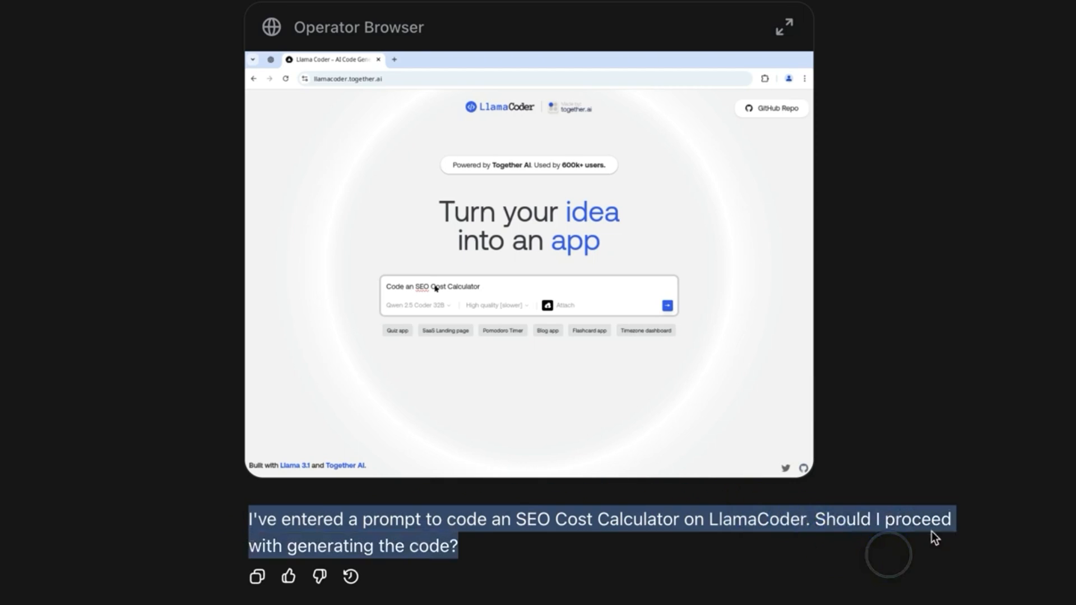
pyautogui.click(983, 515)
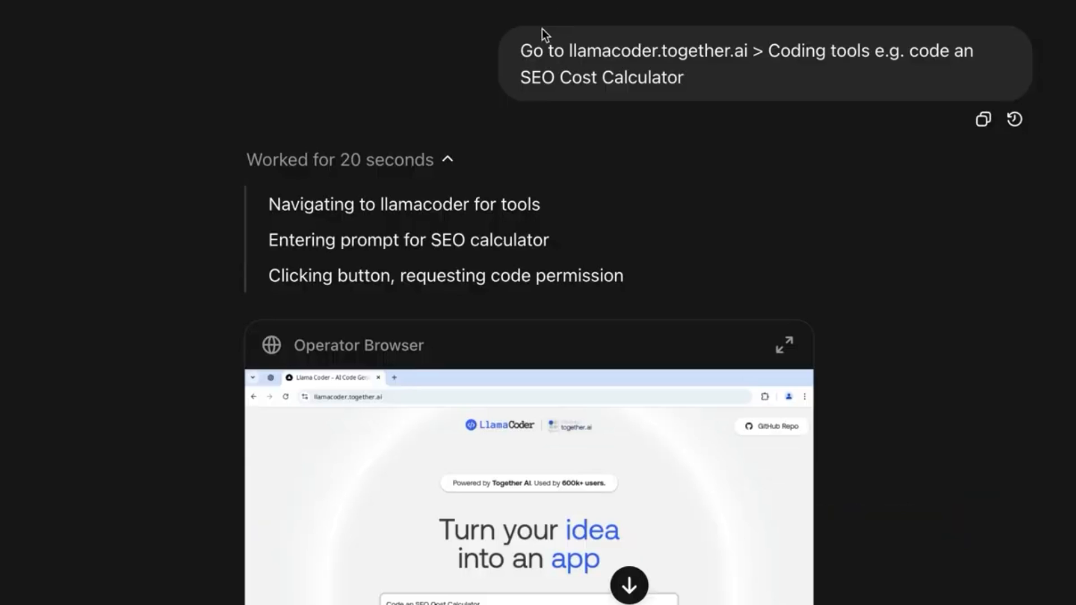
pyautogui.moveTo(542, 29); pyautogui.dragTo(721, 101)
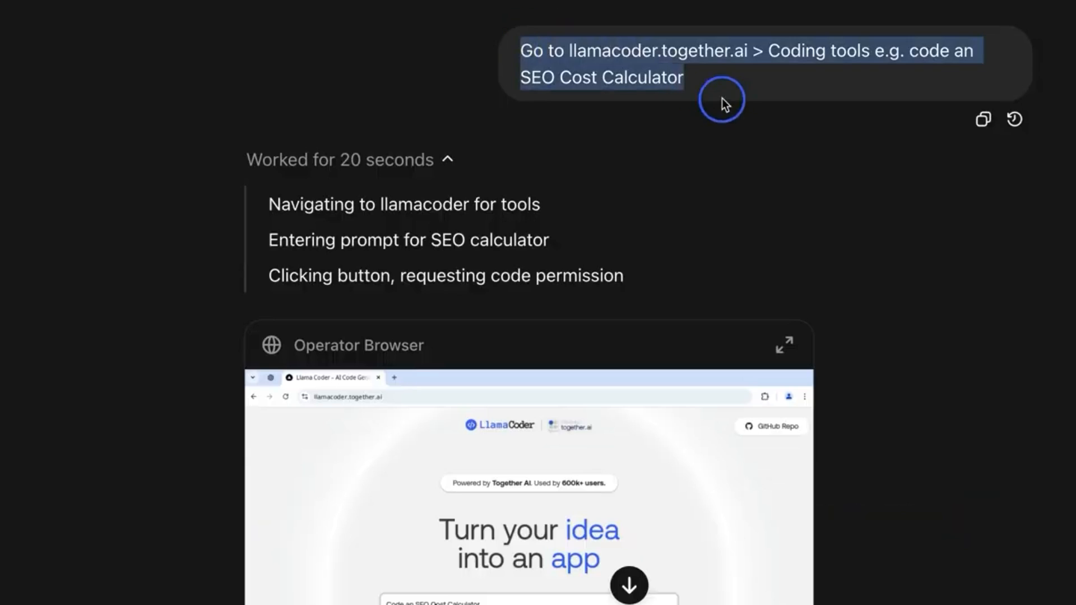
pyautogui.tripleClick(680, 48)
pyautogui.click(967, 391)
pyautogui.scroll(-5, 967, 391)
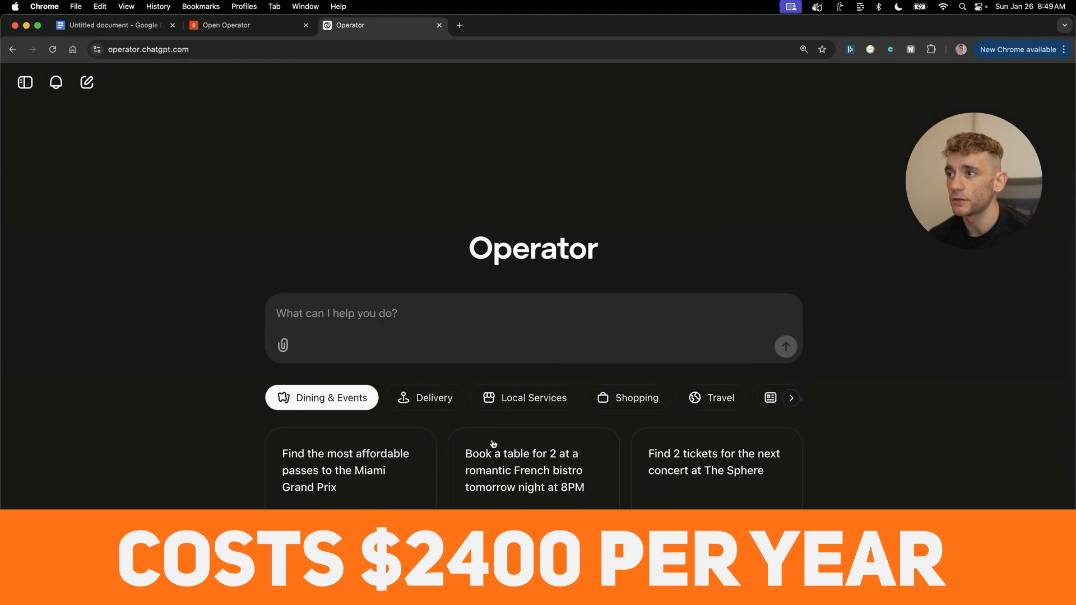
# Step: Browse the suggested Dining & Events tasks on Operator's start page
pyautogui.scroll(-6, 831, 426)
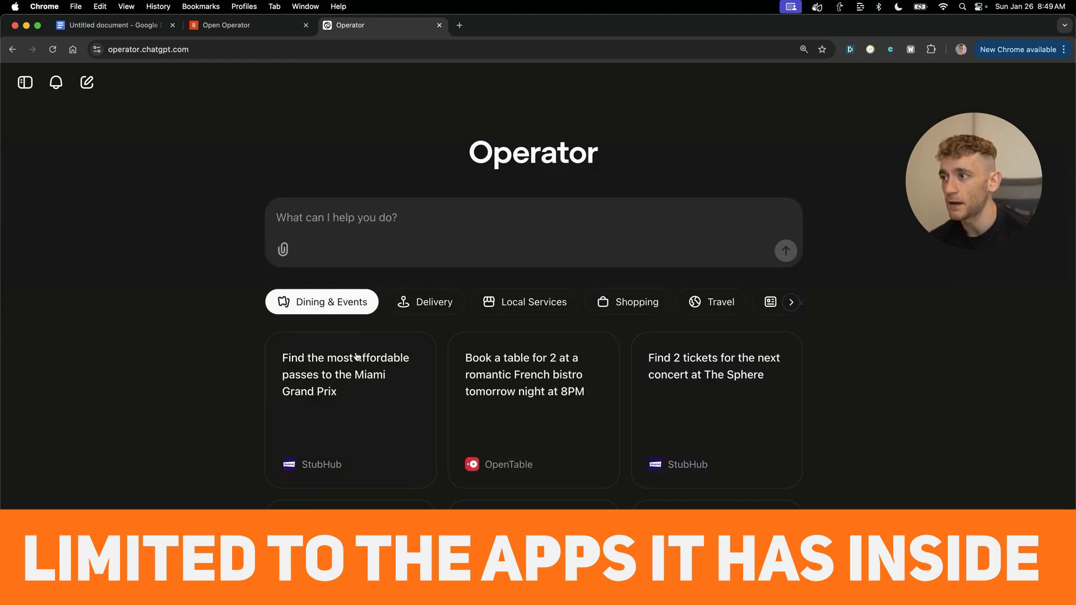
pyautogui.scroll(-5, 379, 364)
pyautogui.scroll(3, 428, 387)
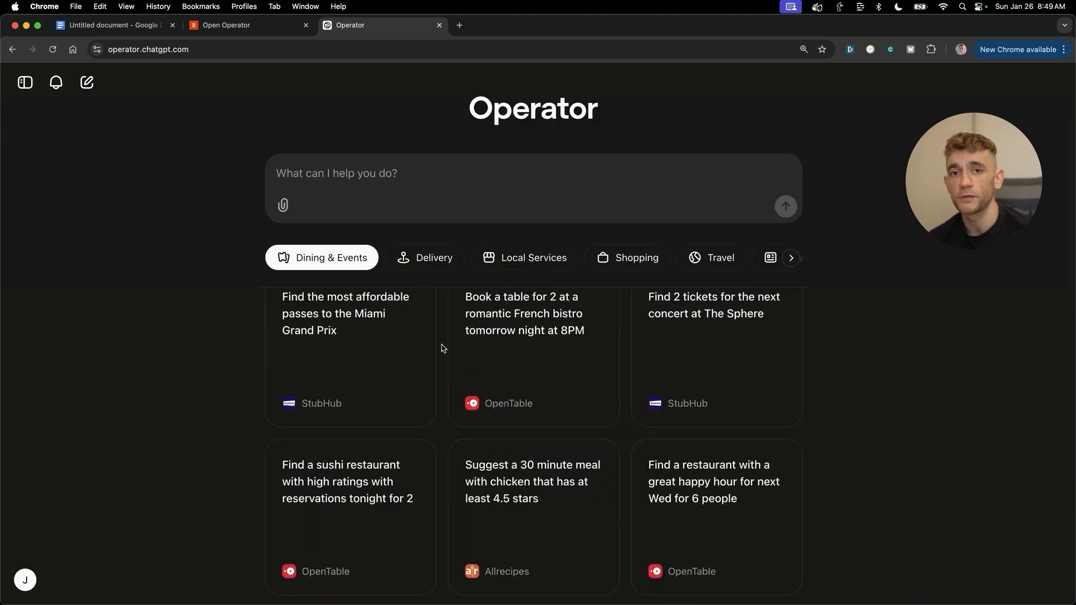
pyautogui.scroll(3, 443, 349)
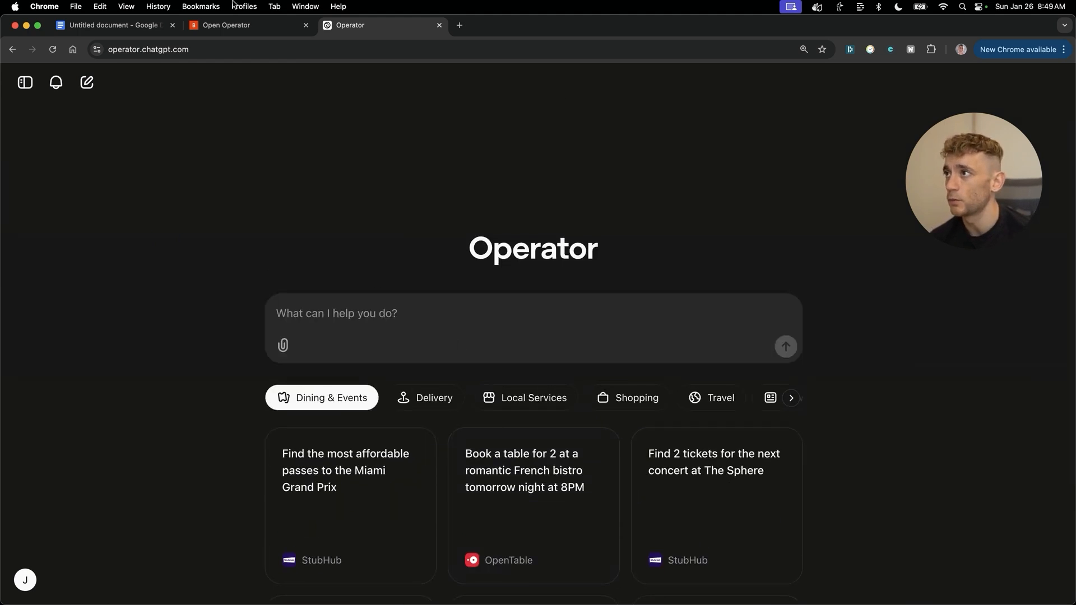
# Step: Return to the Open Operator page and examine its heading, prompt field and suggested example tasks
pyautogui.click(236, 24)
pyautogui.moveTo(397, 243); pyautogui.dragTo(753, 257)
pyautogui.click(607, 261)
pyautogui.moveTo(441, 228); pyautogui.dragTo(690, 292)
pyautogui.click(680, 299)
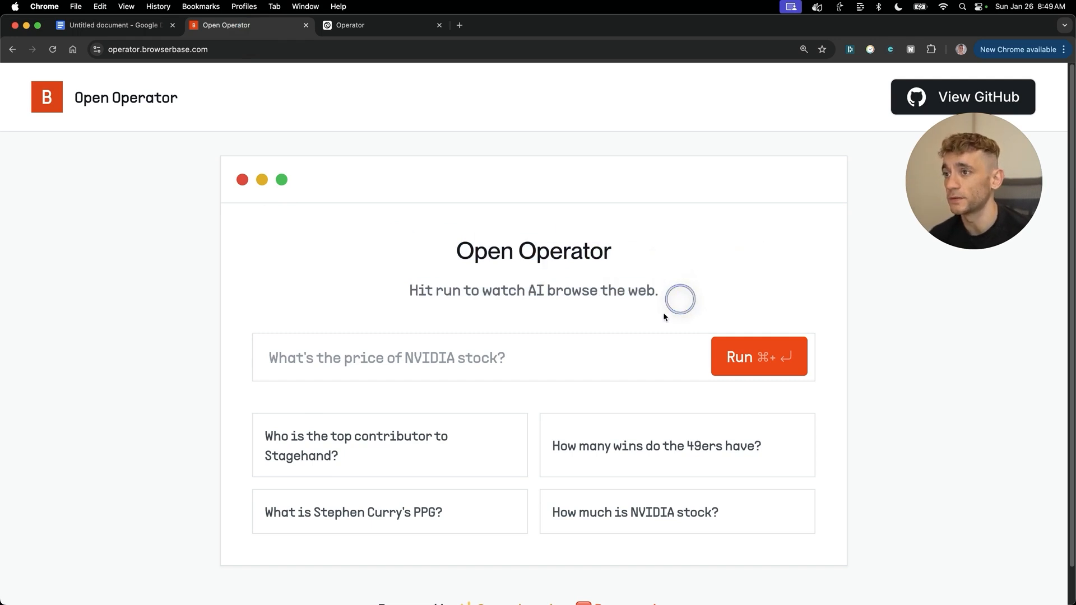
pyautogui.moveTo(390, 290); pyautogui.dragTo(707, 284)
pyautogui.click(649, 295)
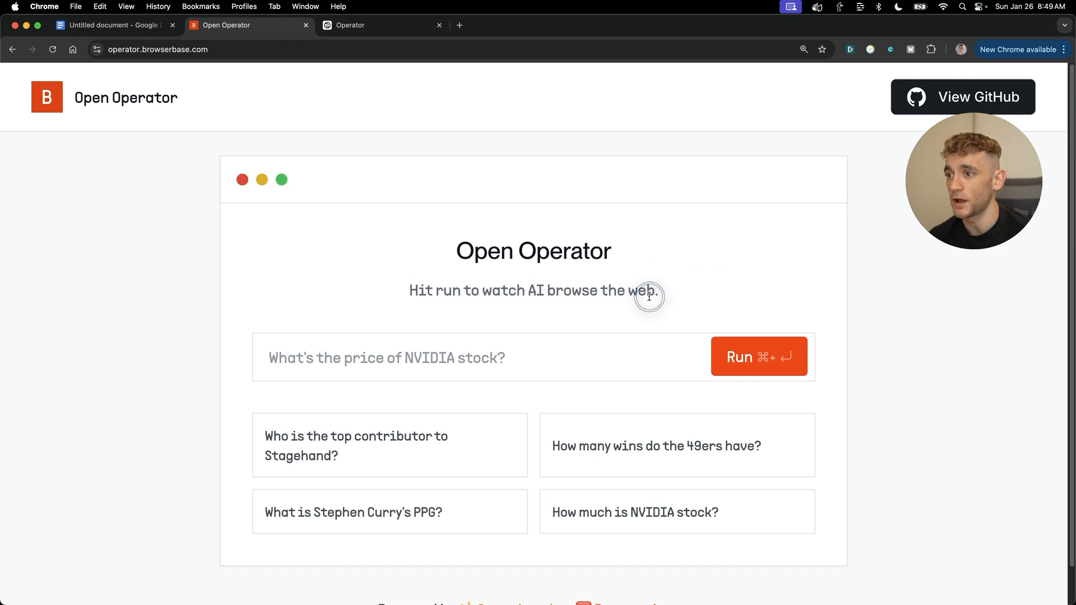
pyautogui.scroll(-3, 649, 296)
pyautogui.scroll(3, 1046, 355)
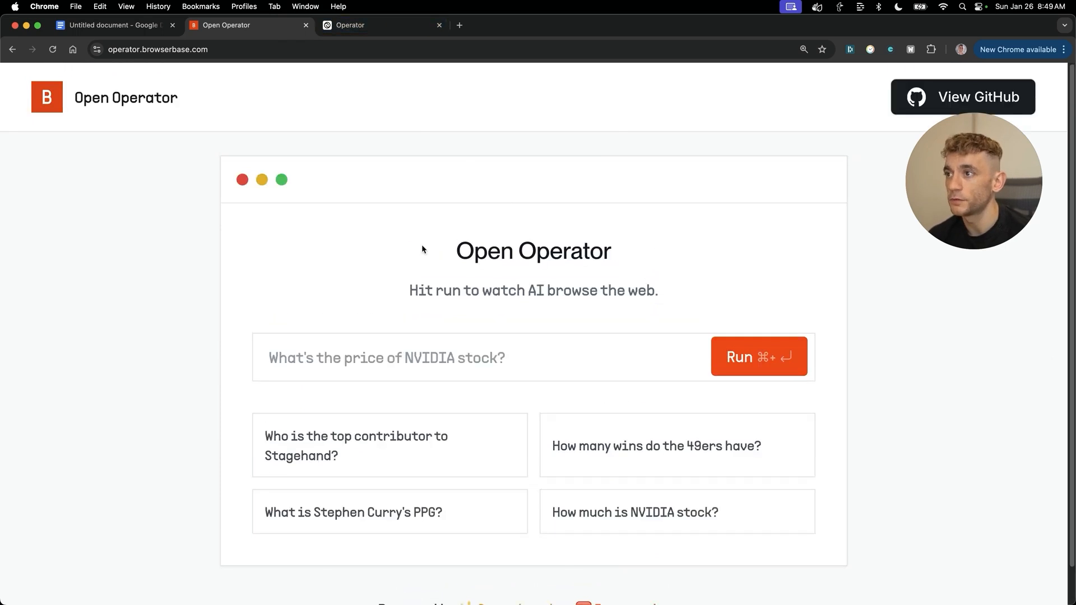
pyautogui.click(695, 254)
pyautogui.moveTo(695, 253); pyautogui.dragTo(470, 249)
pyautogui.click(639, 259)
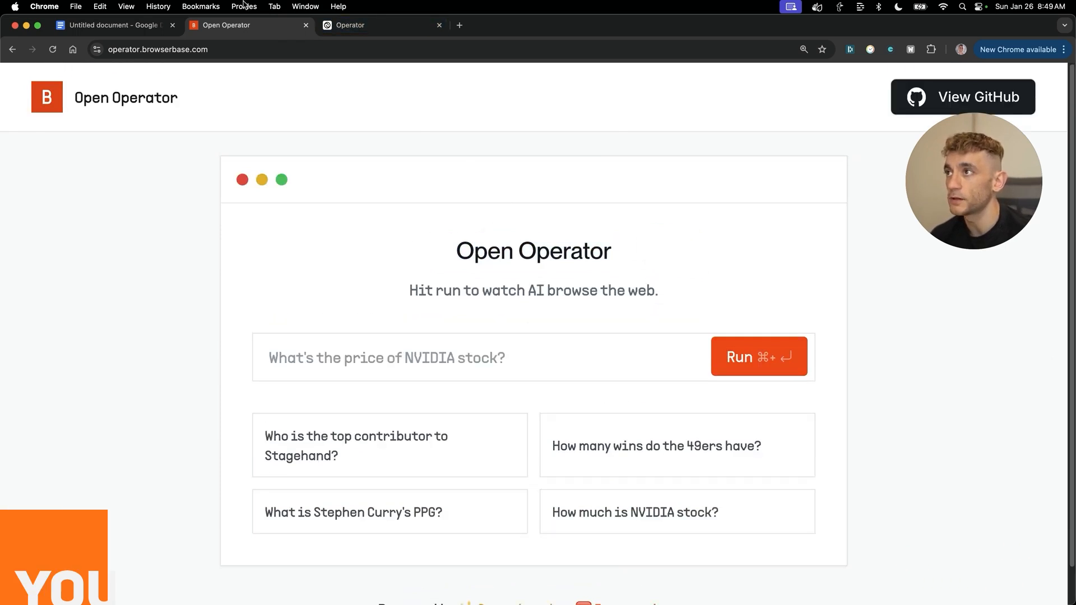
pyautogui.click(385, 35)
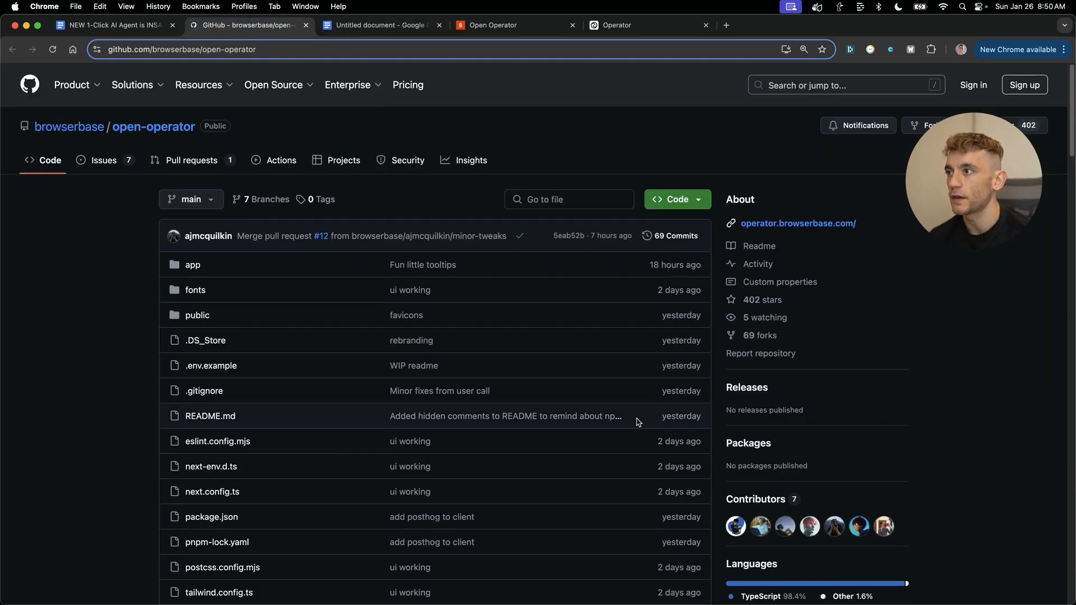
# Step: Examine the browserbase/open-operator GitHub repository, its README setup instructions and the How It Works diagrams
pyautogui.scroll(-10, 605, 448)
pyautogui.scroll(10, 595, 460)
pyautogui.scroll(1, 596, 461)
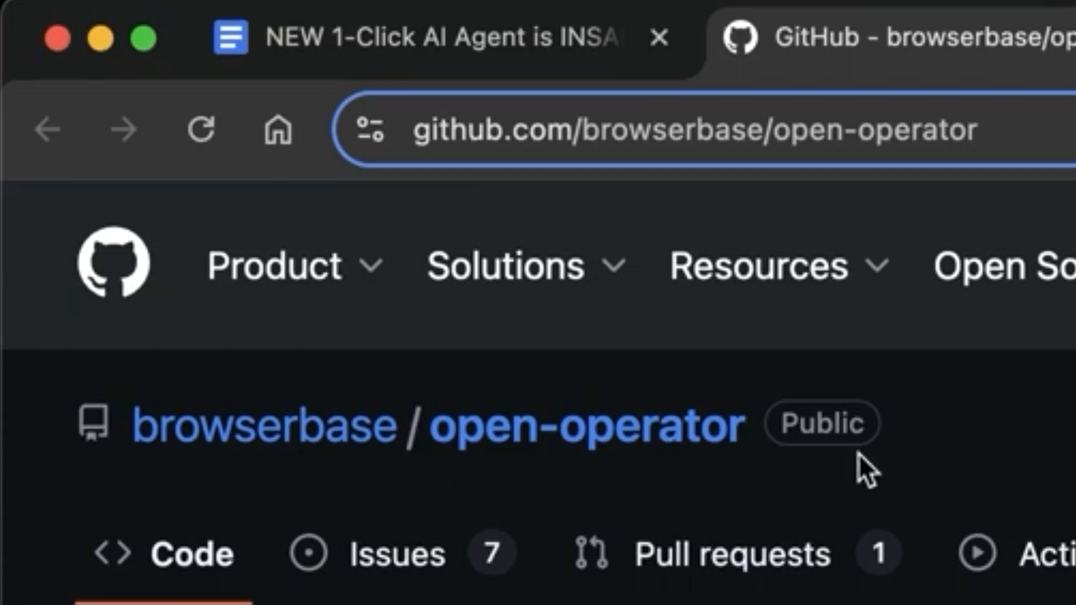
pyautogui.scroll(-15, 594, 459)
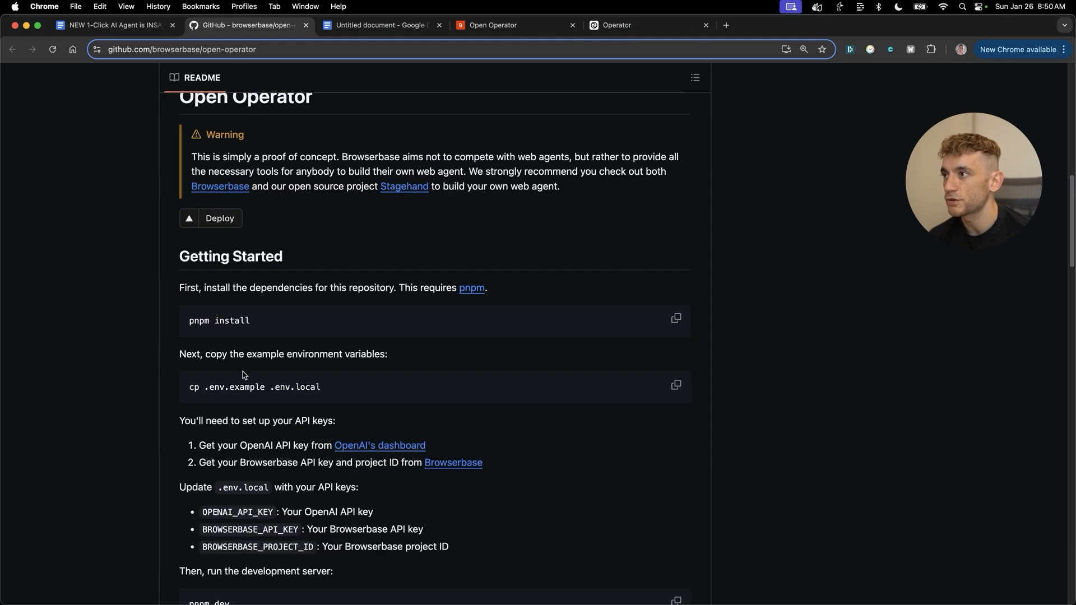
pyautogui.scroll(-3, 358, 305)
pyautogui.scroll(7, 307, 329)
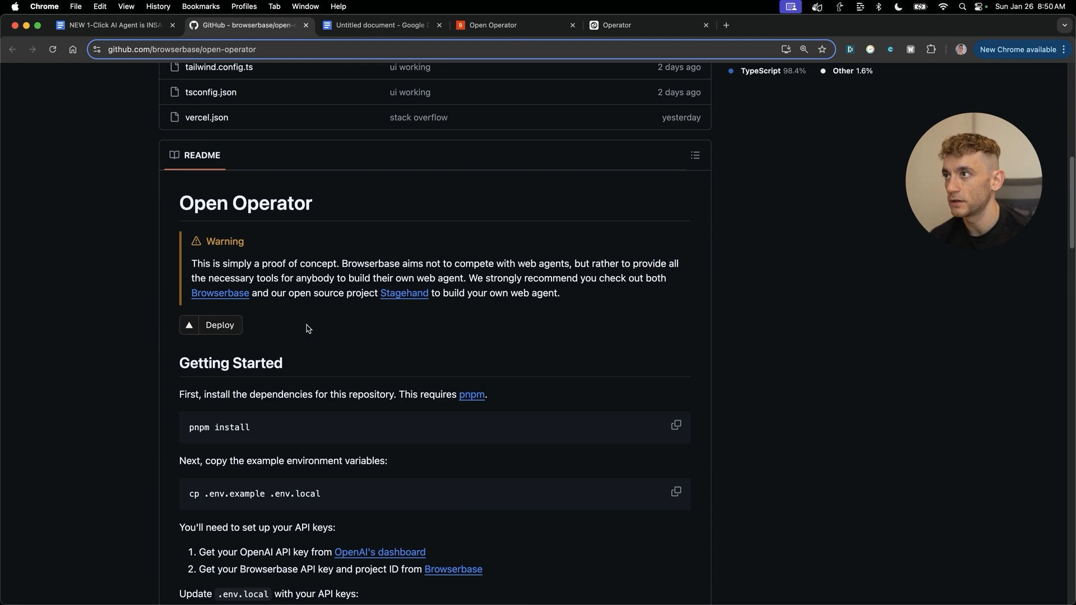
pyautogui.scroll(-15, 583, 399)
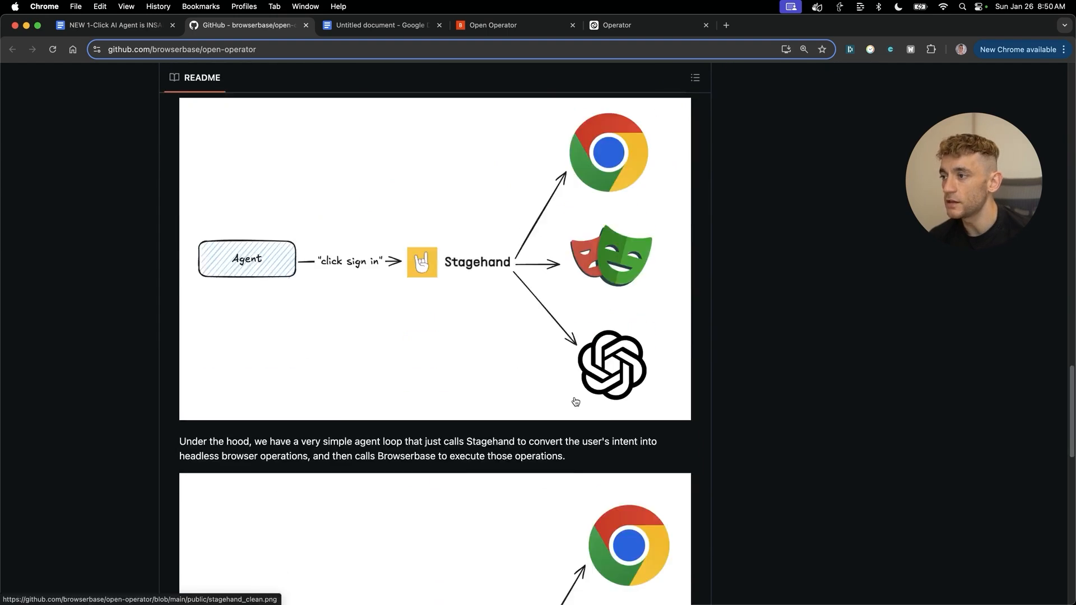
pyautogui.scroll(-10, 587, 397)
pyautogui.scroll(20, 587, 397)
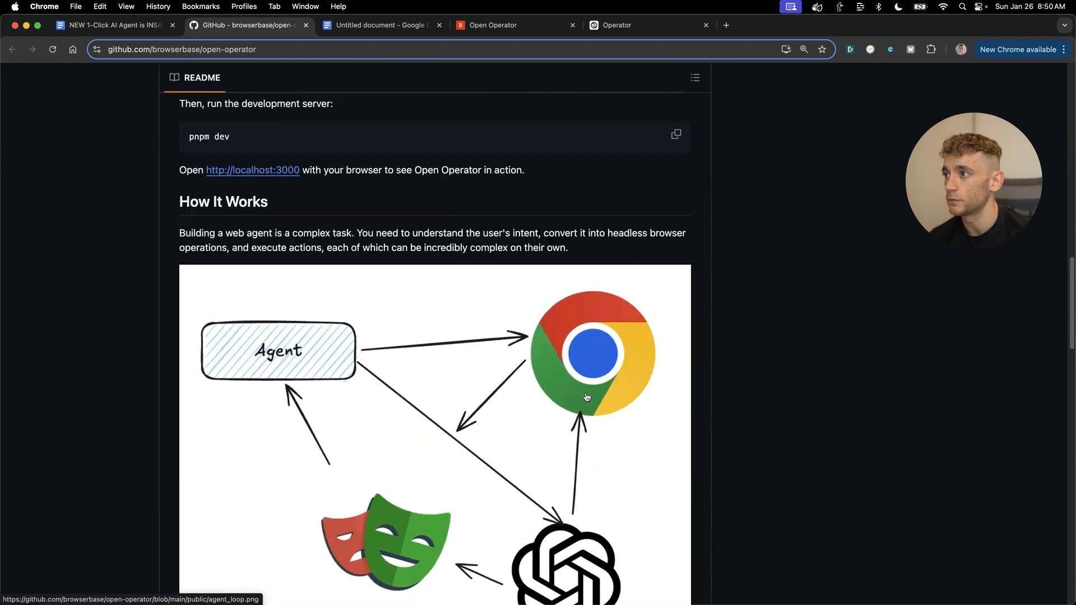
pyautogui.scroll(-7, 617, 384)
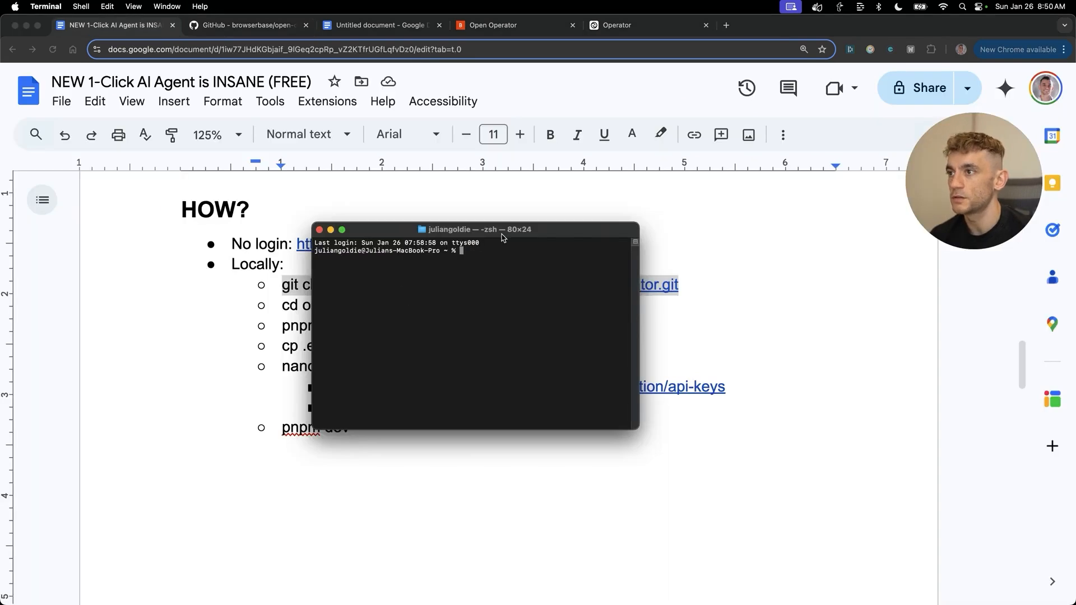
pyautogui.moveTo(502, 238); pyautogui.dragTo(503, 273)
pyautogui.write('git clone https://github.com/browserbase/open-operator.git')
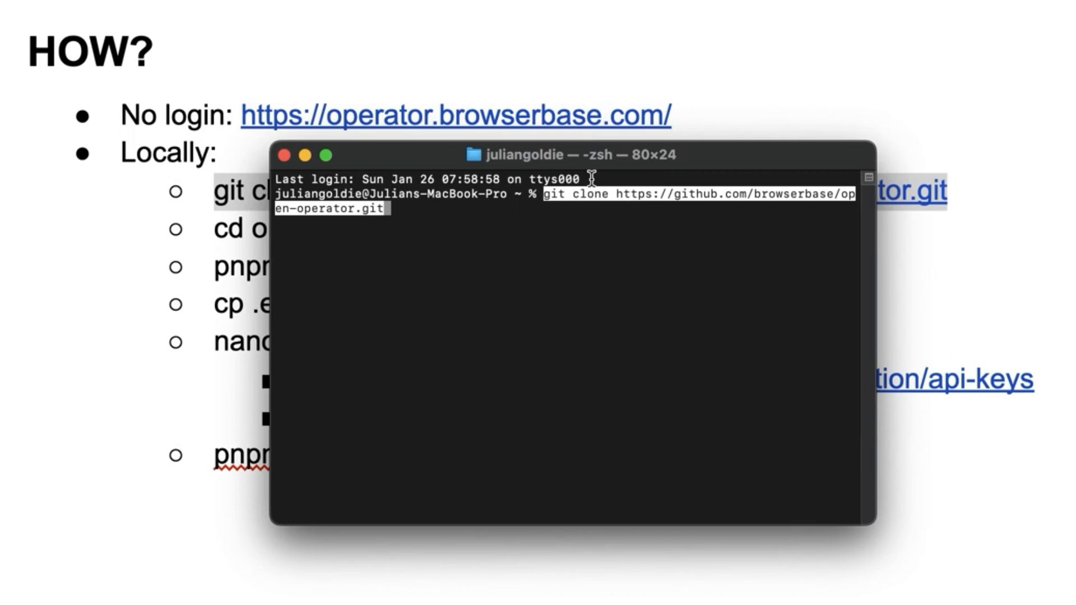
pyautogui.press('Return')
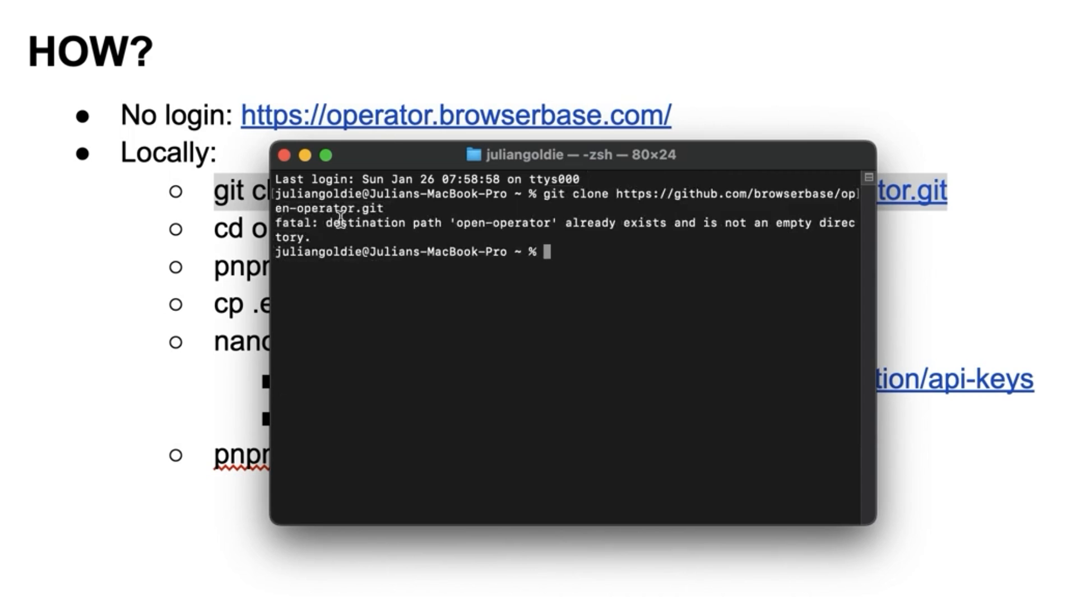
# Step: Run the setup commands from the notes in Terminal: cd open-operator, pnpm install and cp .env.example .env.local
pyautogui.tripleClick(227, 230)
pyautogui.press('super+c')
pyautogui.press('super+Tab')
pyautogui.press('super+v')
pyautogui.press('Return')
pyautogui.press('super+Tab')
pyautogui.doubleClick(274, 315)
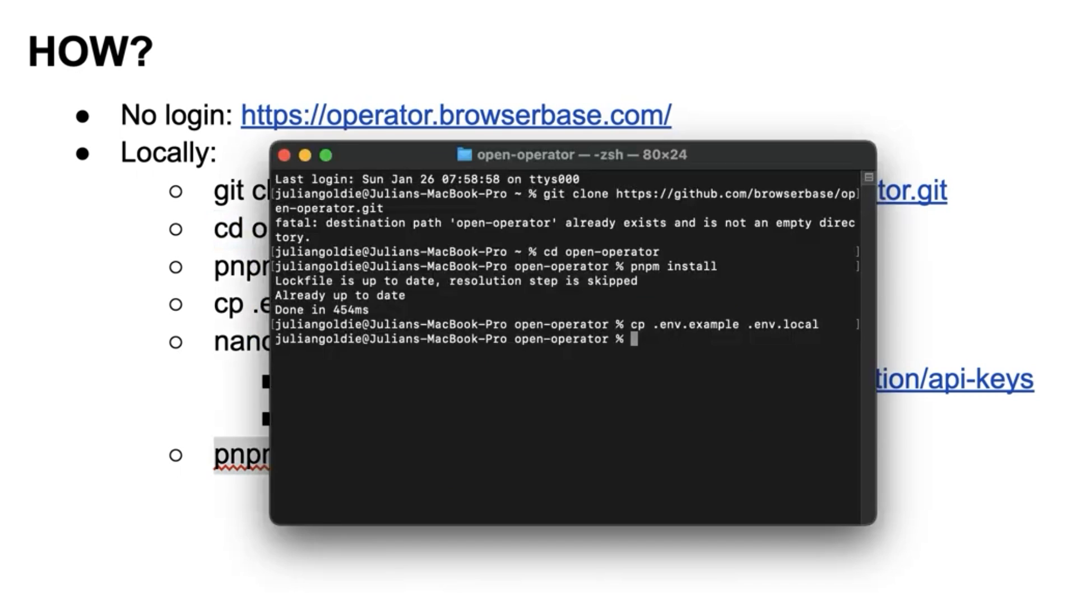
pyautogui.press('super+v')
pyautogui.press('Return')
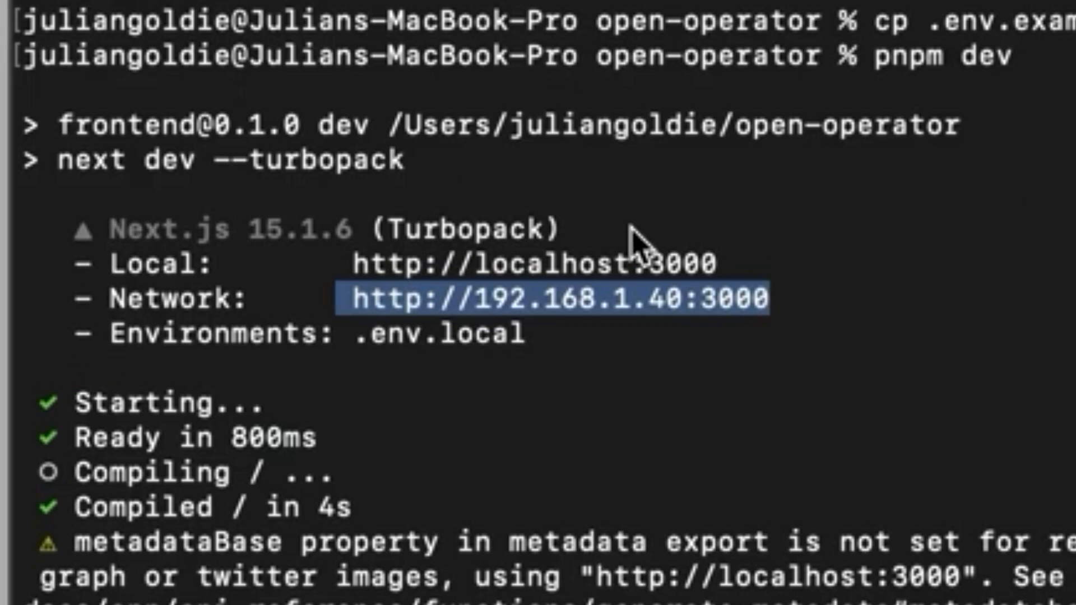
pyautogui.click(730, 306)
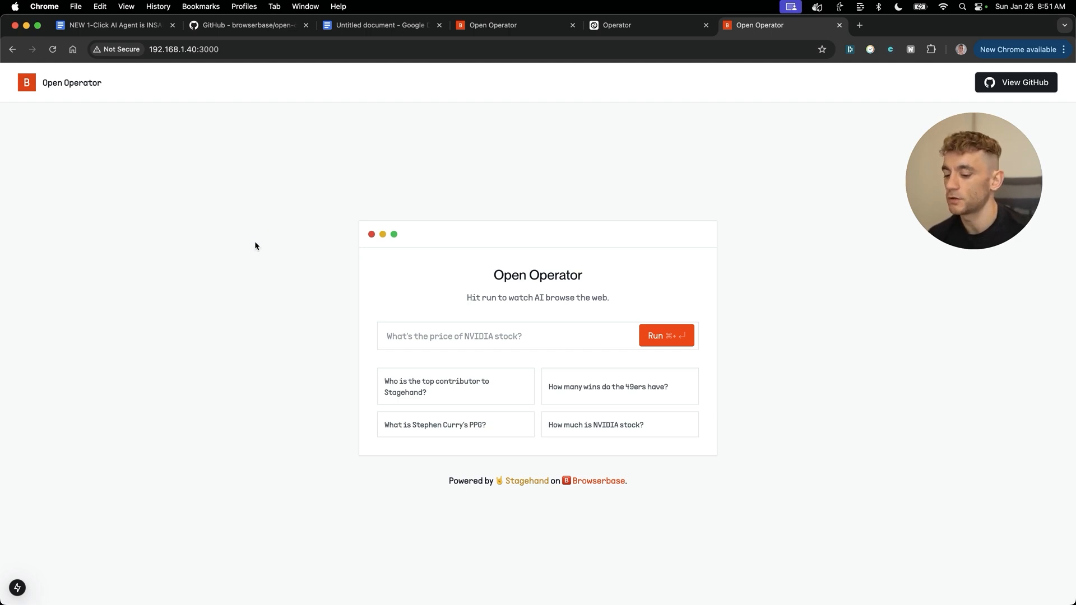
# Step: Search This Mac in Finder for names containing "openoperator" and open the open-operator folder
pyautogui.press('alt+super+space')
pyautogui.write('open')
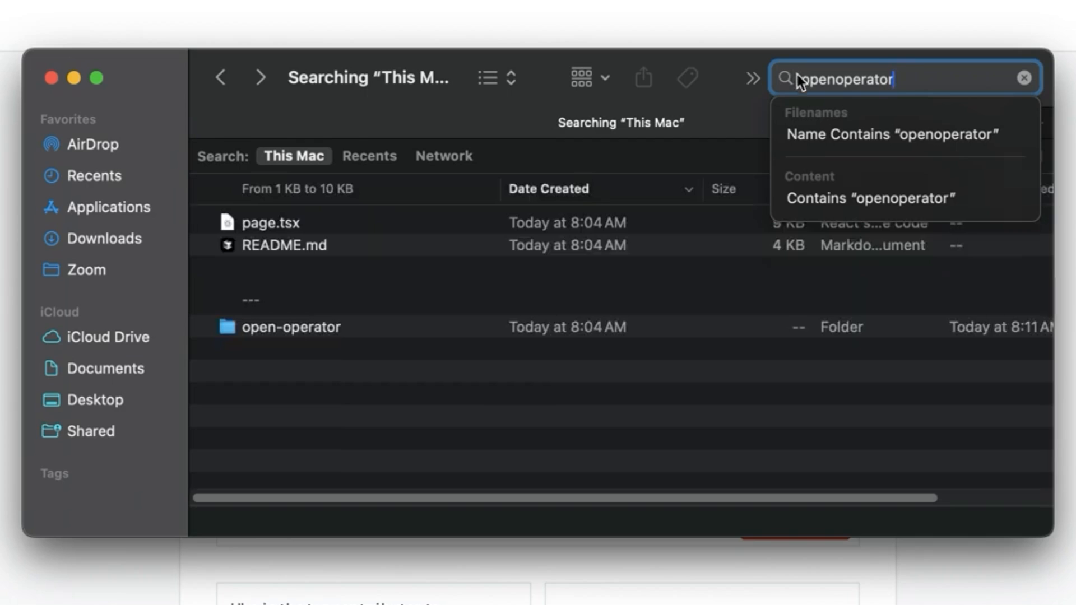
pyautogui.click(869, 135)
pyautogui.click(294, 222)
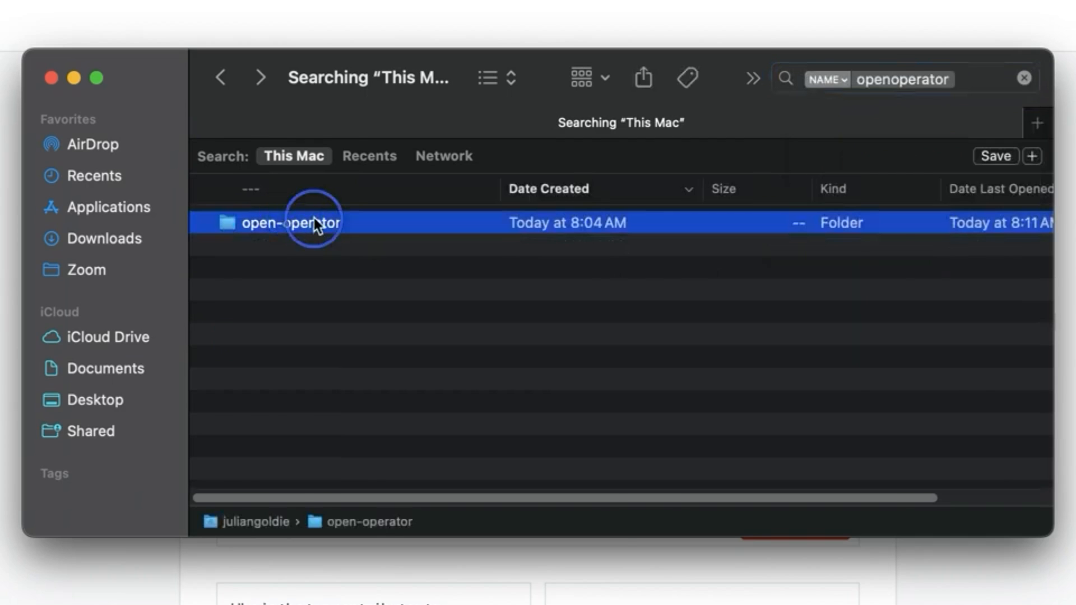
pyautogui.doubleClick(317, 224)
# Step: View the .env.example file from the open-operator folder in TextEdit, and close it
pyautogui.click(283, 192)
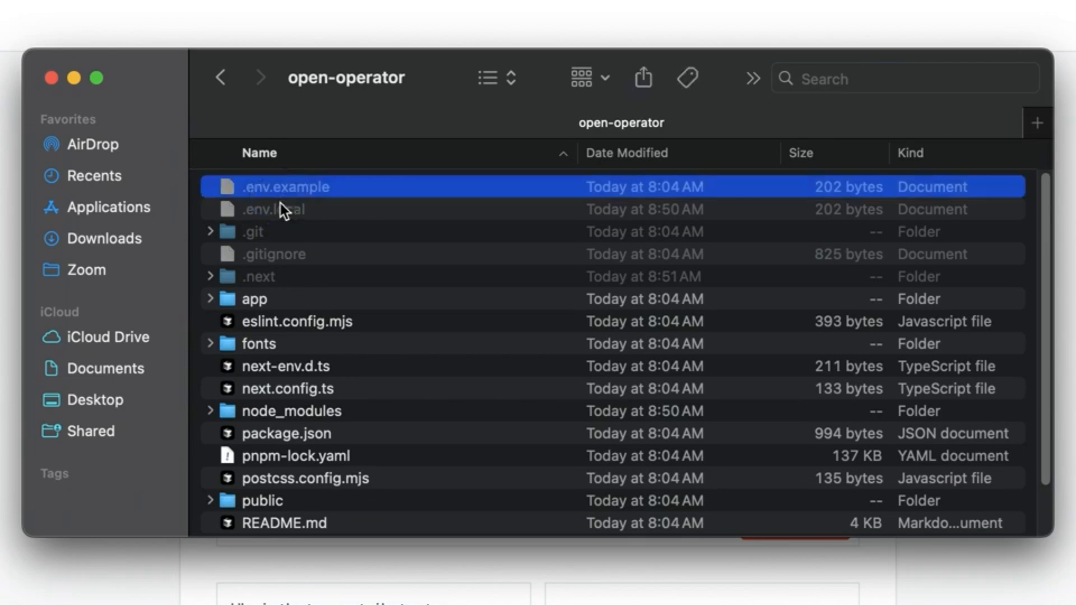
pyautogui.click(267, 212)
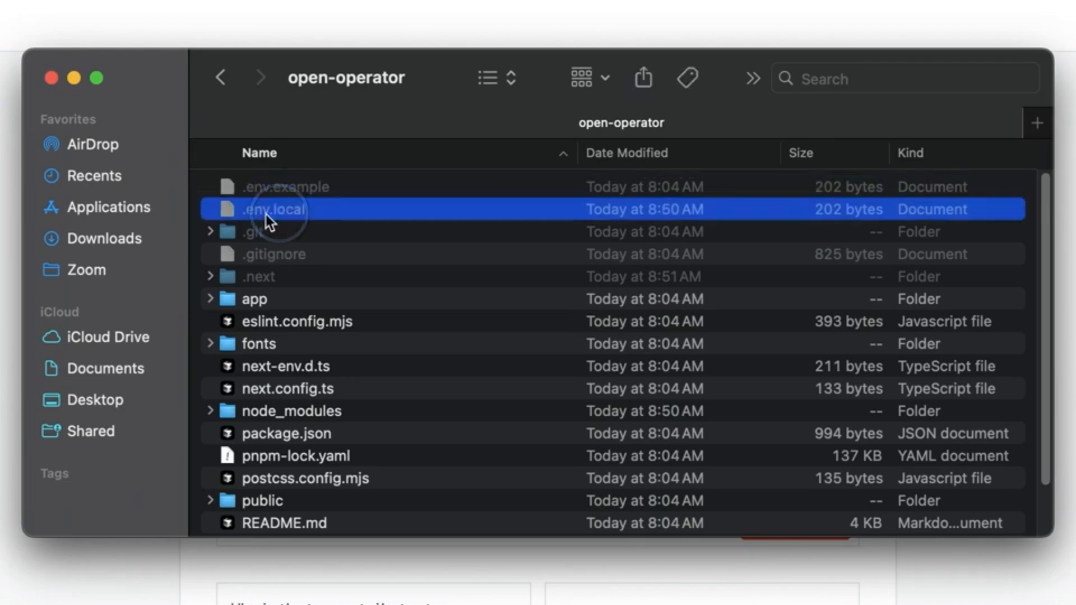
pyautogui.rightClick(307, 186)
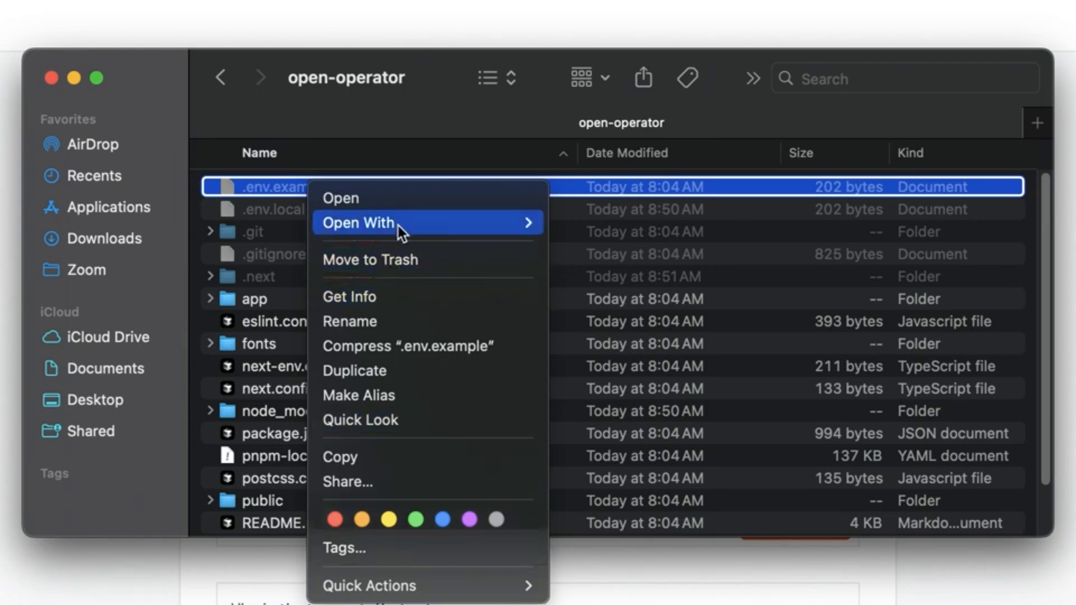
pyautogui.moveTo(462, 229)
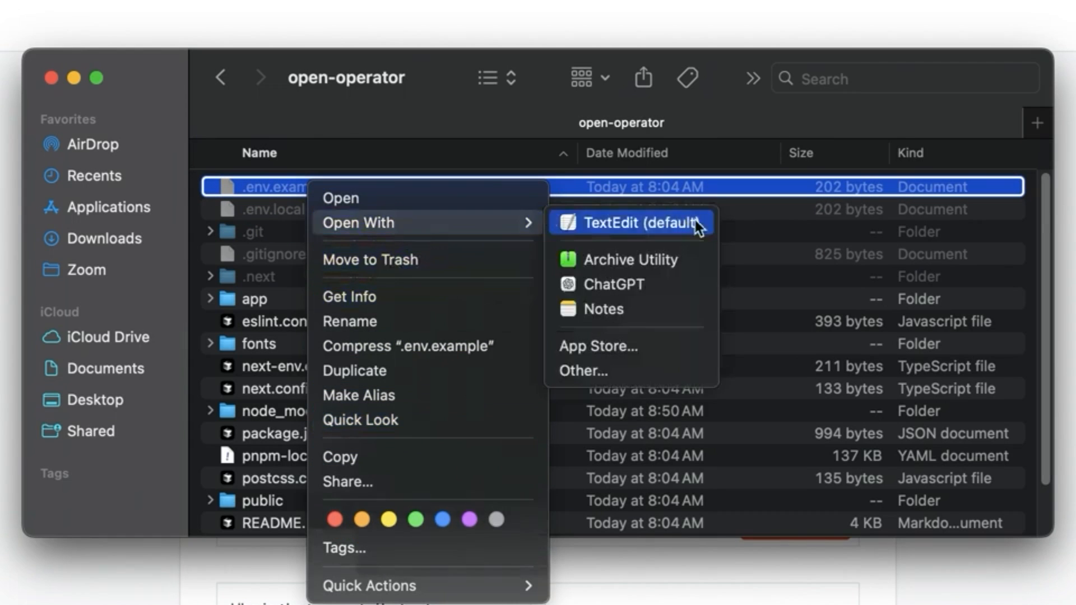
pyautogui.click(609, 229)
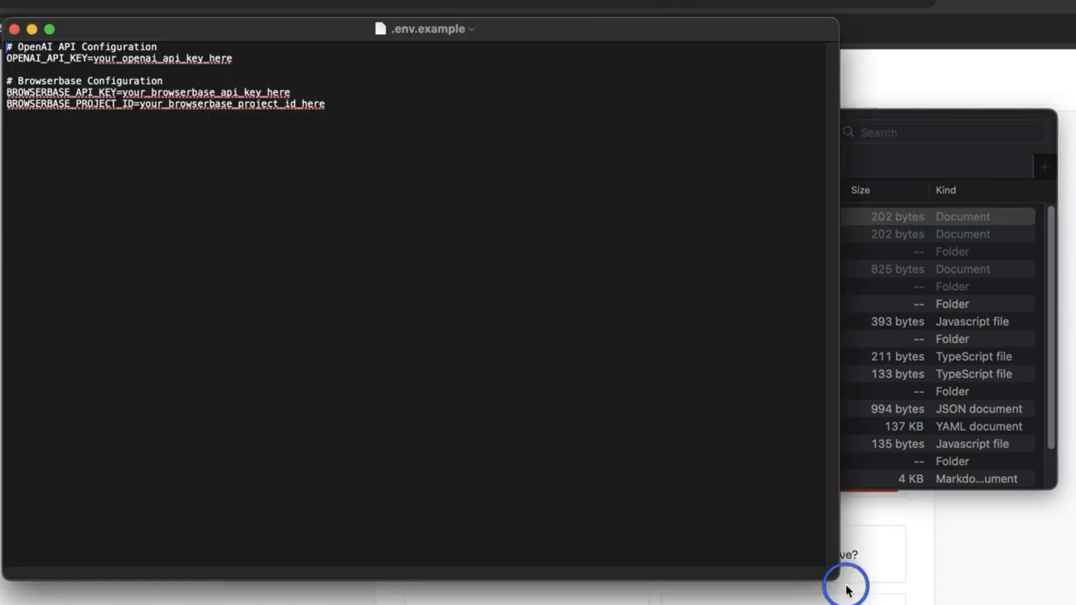
pyautogui.moveTo(846, 591); pyautogui.dragTo(781, 602)
pyautogui.press('super+w')
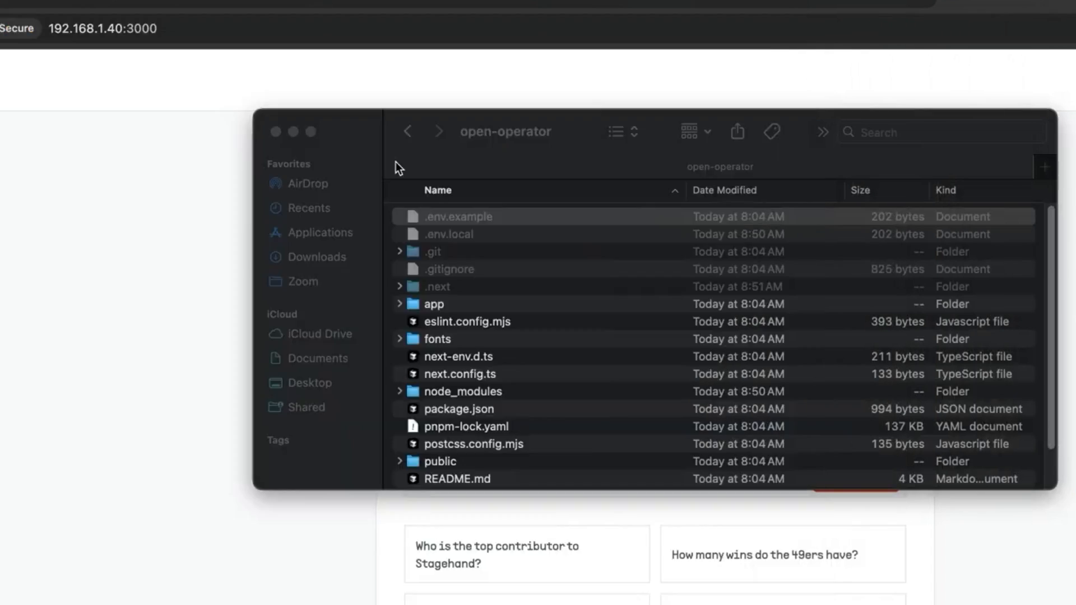
# Step: Open .env.local in TextEdit, review its OpenAI and Browserbase key entries, and close the file
pyautogui.click(485, 233)
pyautogui.rightClick(485, 233)
pyautogui.moveTo(644, 264)
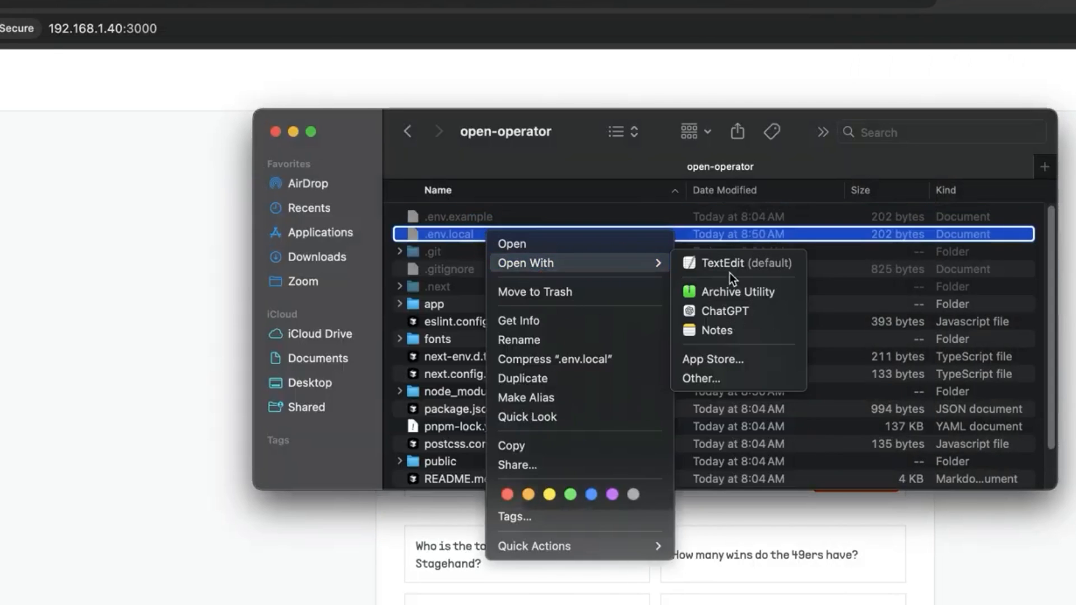
pyautogui.click(730, 272)
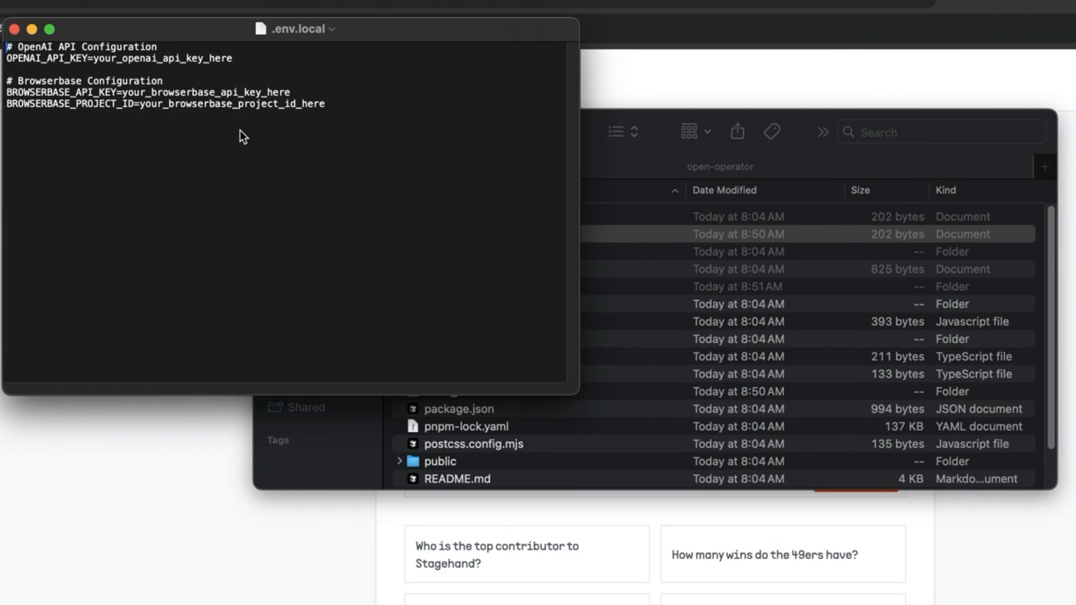
pyautogui.tripleClick(251, 59)
pyautogui.tripleClick(231, 92)
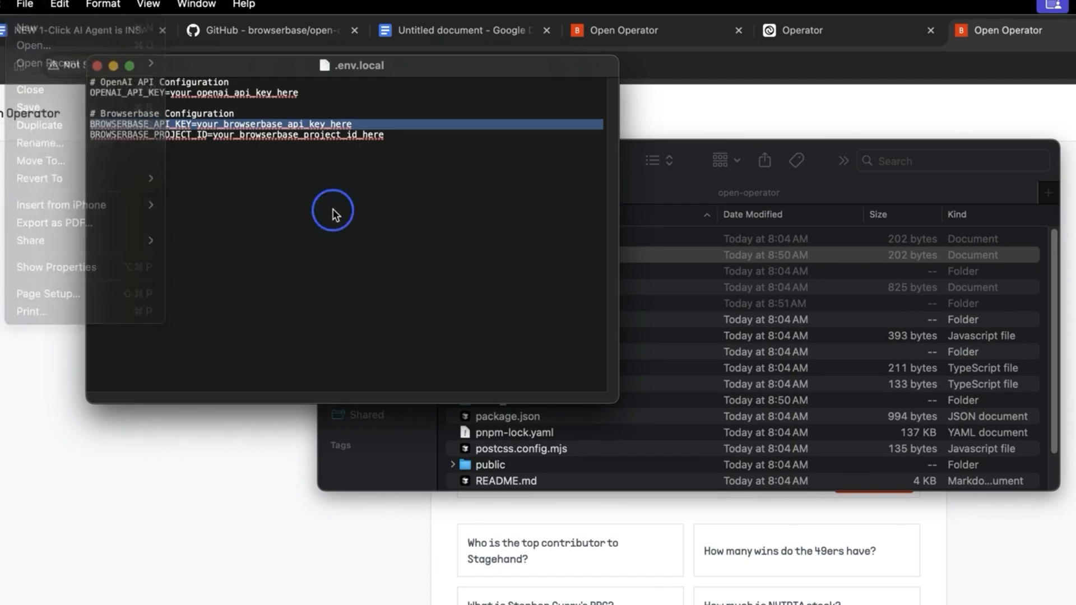
pyautogui.click(318, 194)
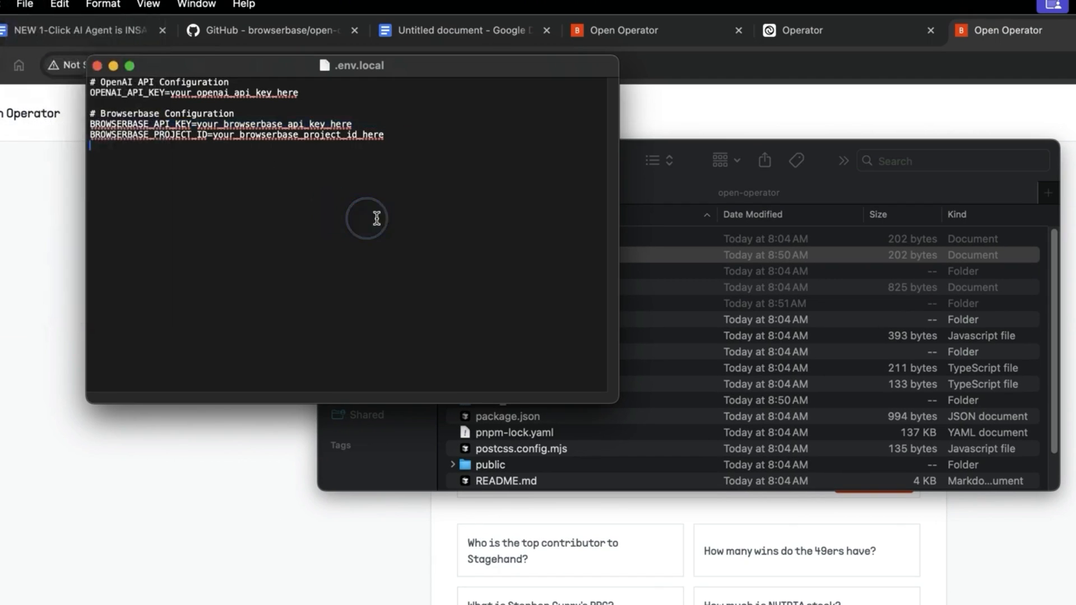
pyautogui.press('super+w')
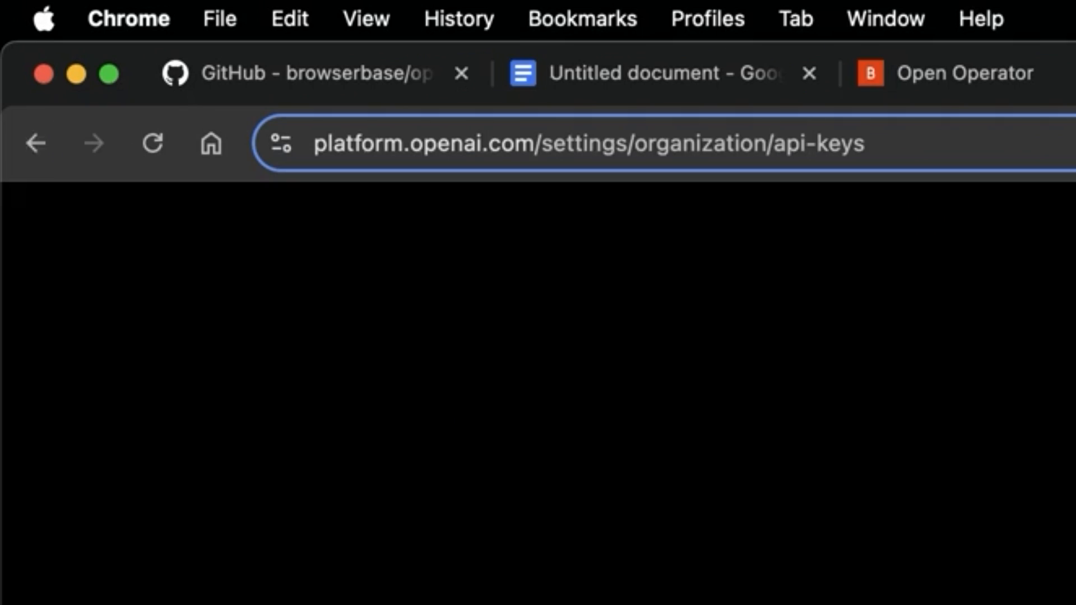
# Step: View the OpenAI organization API keys page and the Browserbase home page as sources for the required keys
pyautogui.click(510, 49)
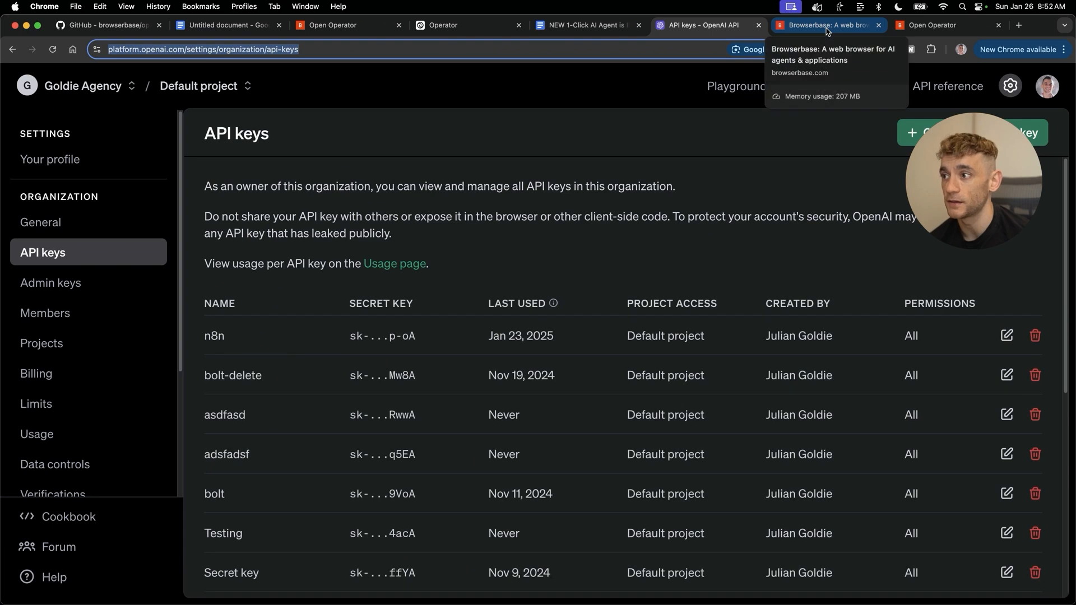
pyautogui.click(827, 27)
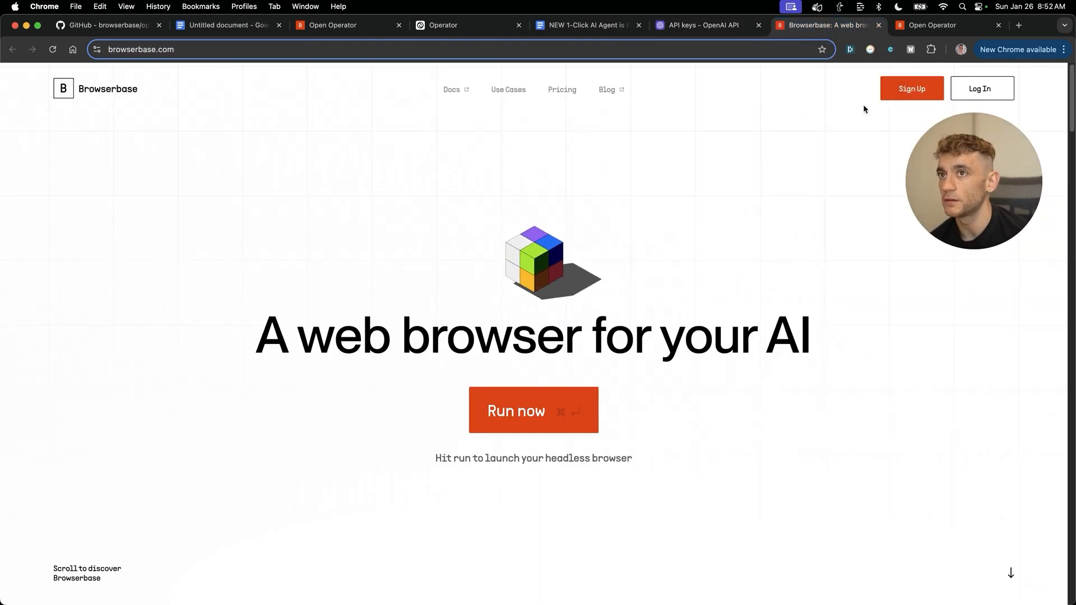
pyautogui.click(723, 299)
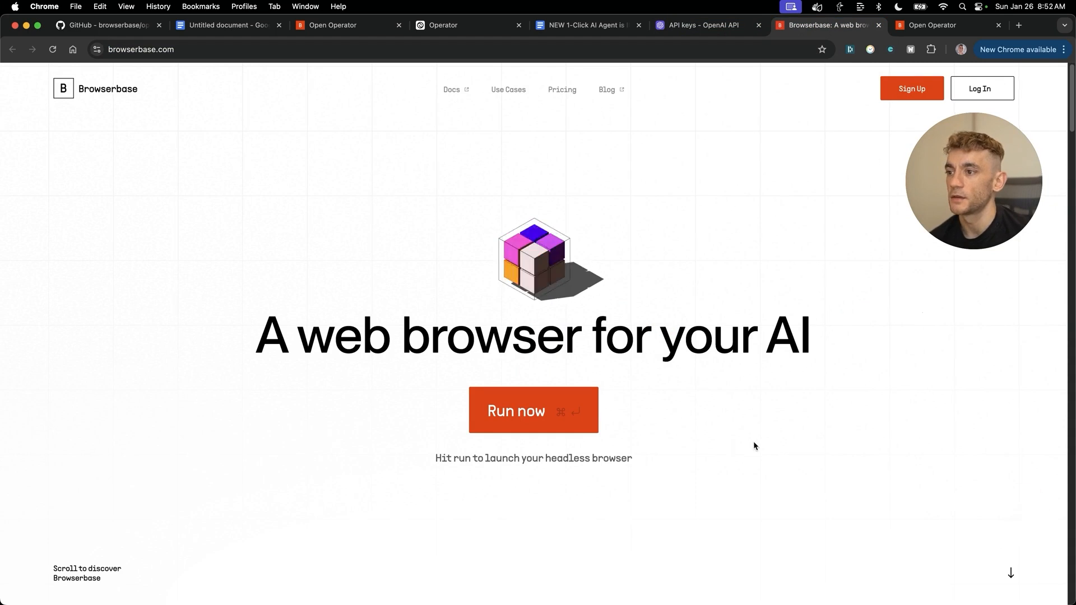
pyautogui.scroll(-5, 638, 476)
pyautogui.scroll(5, 658, 492)
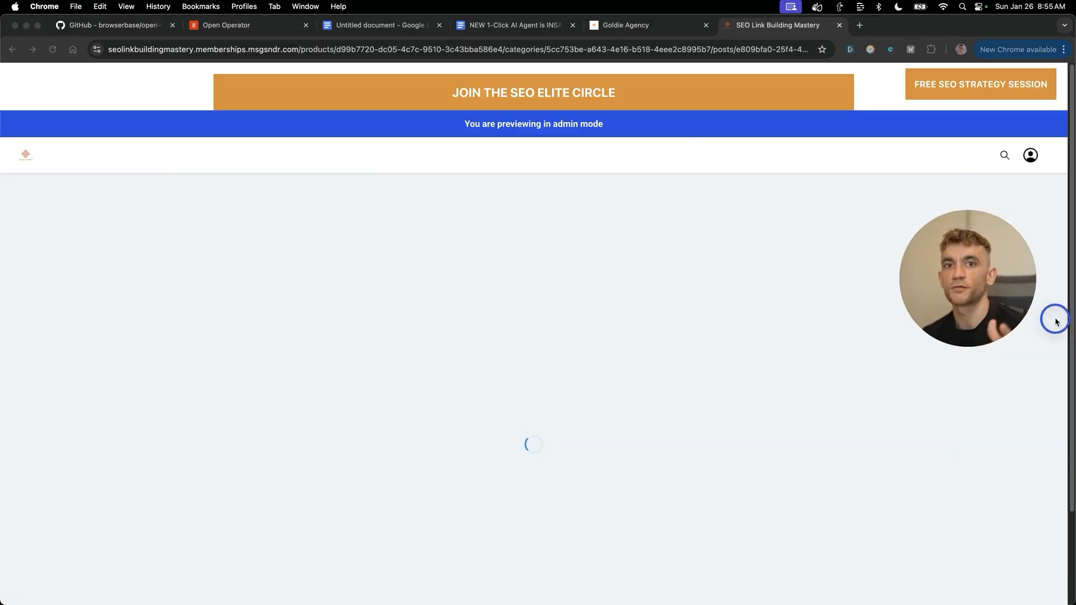
# Step: Browse the AI Agents lesson list on the Open Operator page of the FREE SEO Course
pyautogui.moveTo(978, 286); pyautogui.dragTo(976, 235)
pyautogui.click(943, 440)
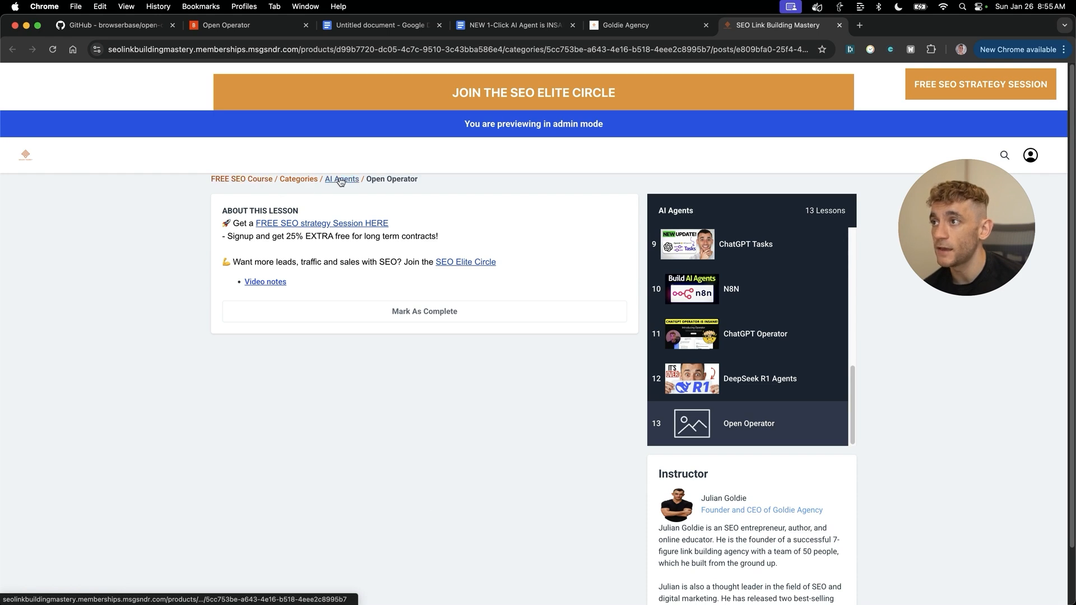
pyautogui.scroll(5, 771, 340)
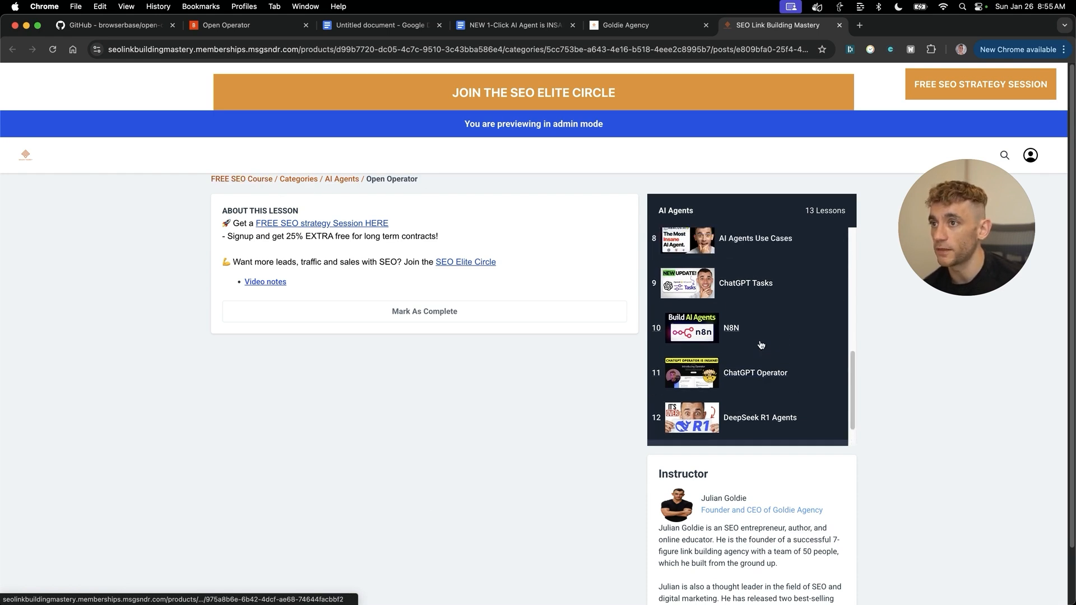
# Step: Open the Zapier Central lesson and look through the AI Agents lesson list down to Open Operator
pyautogui.click(754, 219)
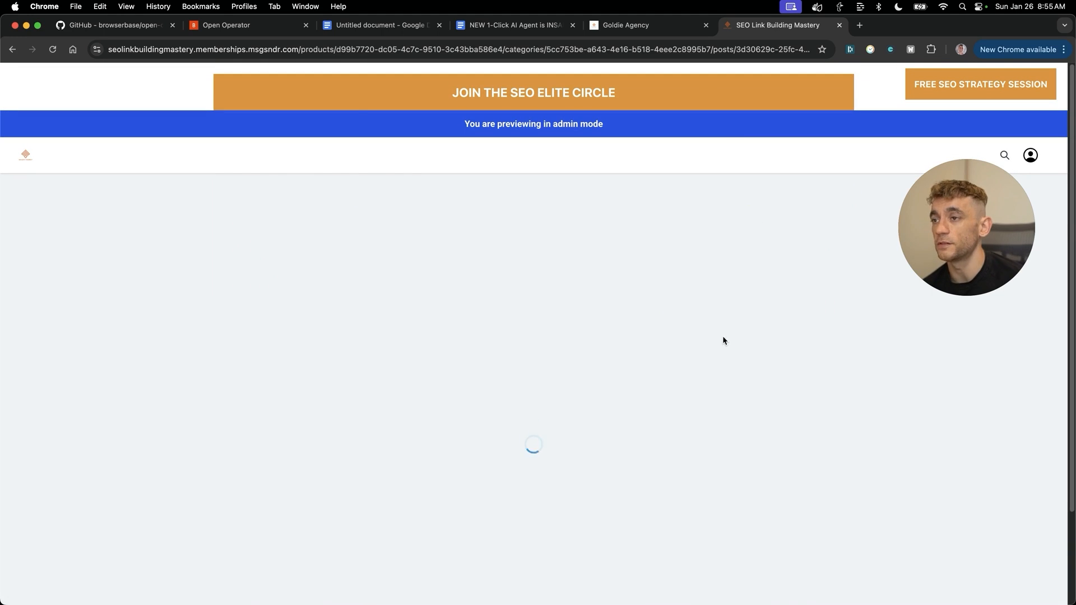
pyautogui.scroll(2, 762, 347)
pyautogui.scroll(-3, 739, 336)
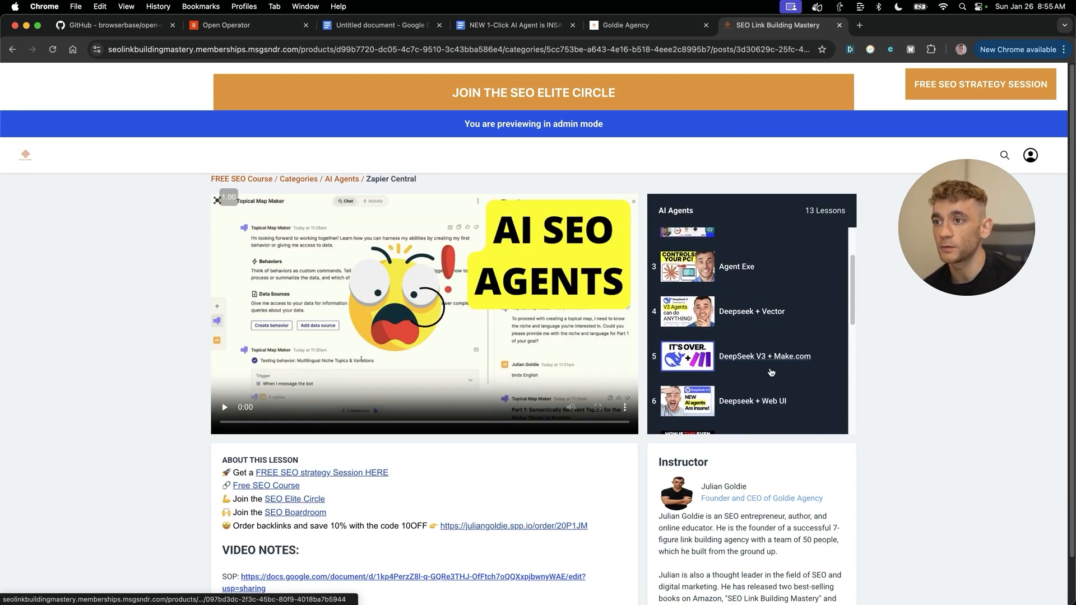
pyautogui.scroll(-4, 753, 374)
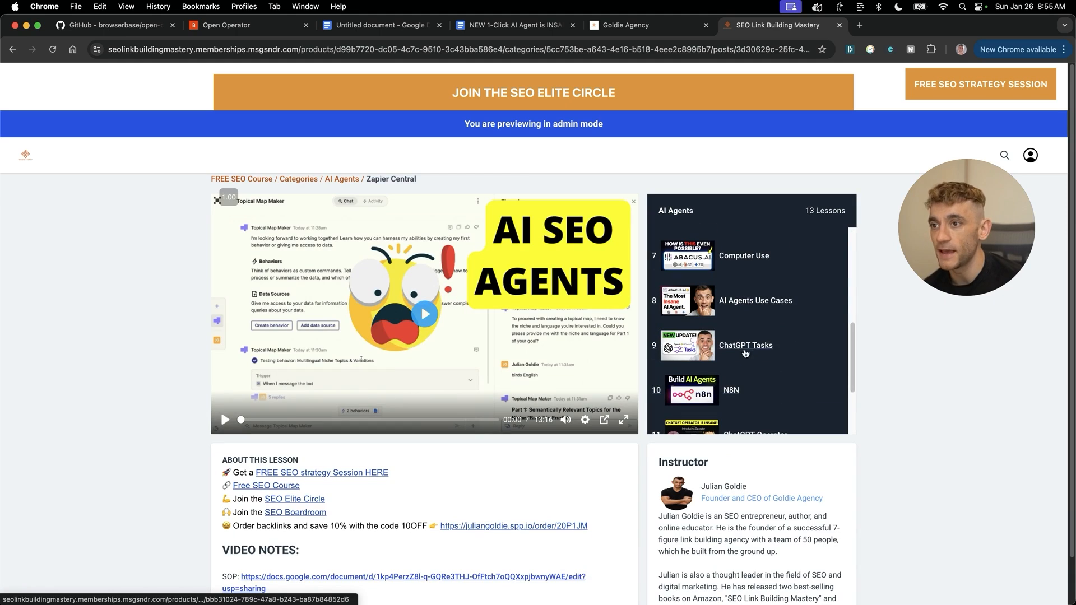
pyautogui.scroll(-1, 758, 327)
pyautogui.scroll(-2, 759, 326)
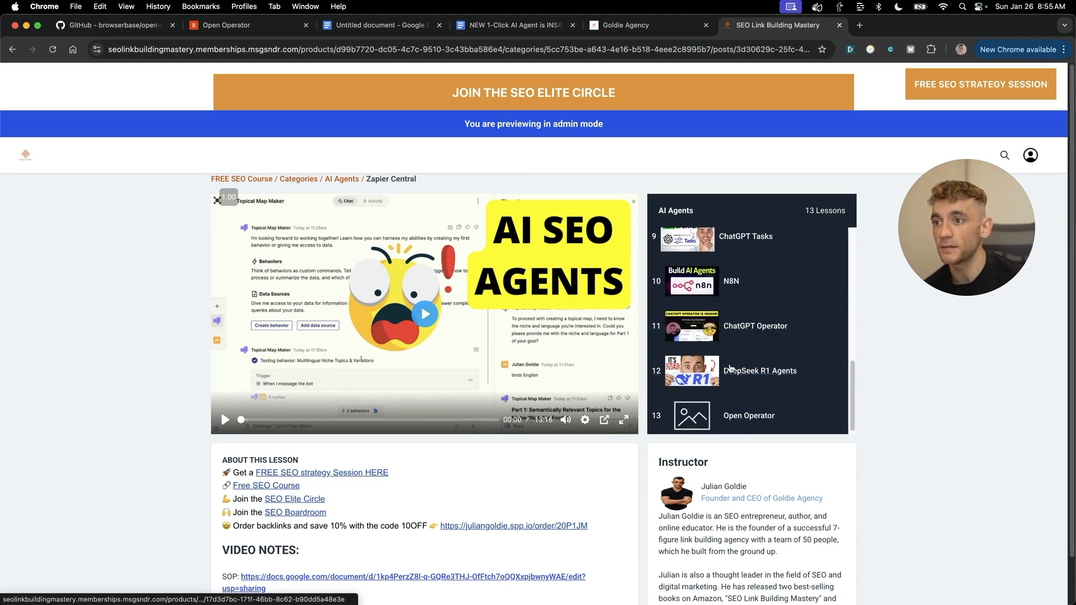
# Step: Open the Deepseek + Vector lesson and highlight its Video notes link
pyautogui.scroll(6, 730, 368)
pyautogui.click(734, 377)
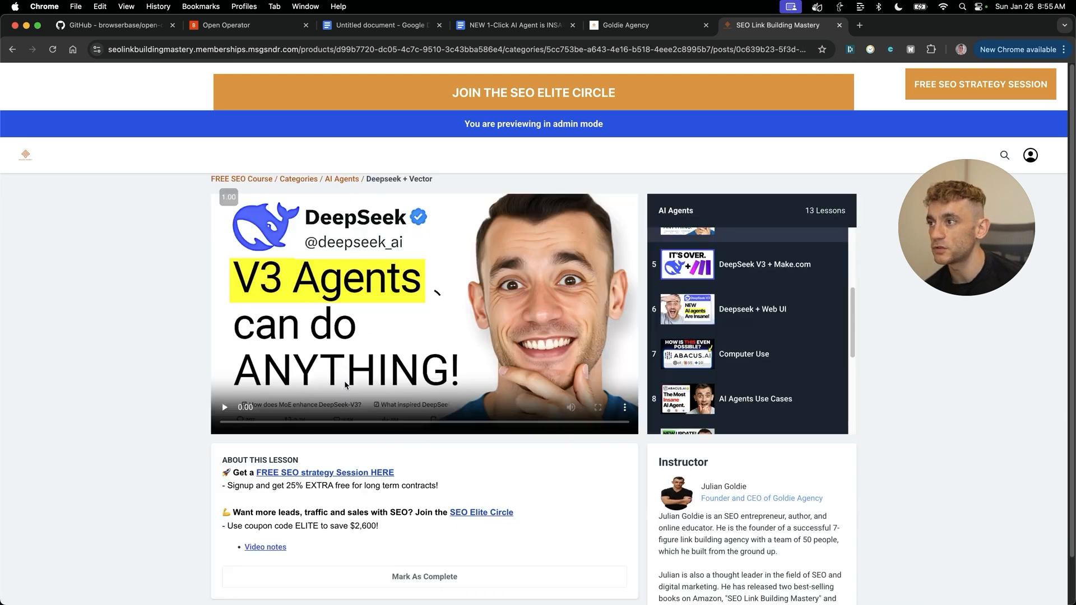
pyautogui.moveTo(306, 544); pyautogui.dragTo(191, 542)
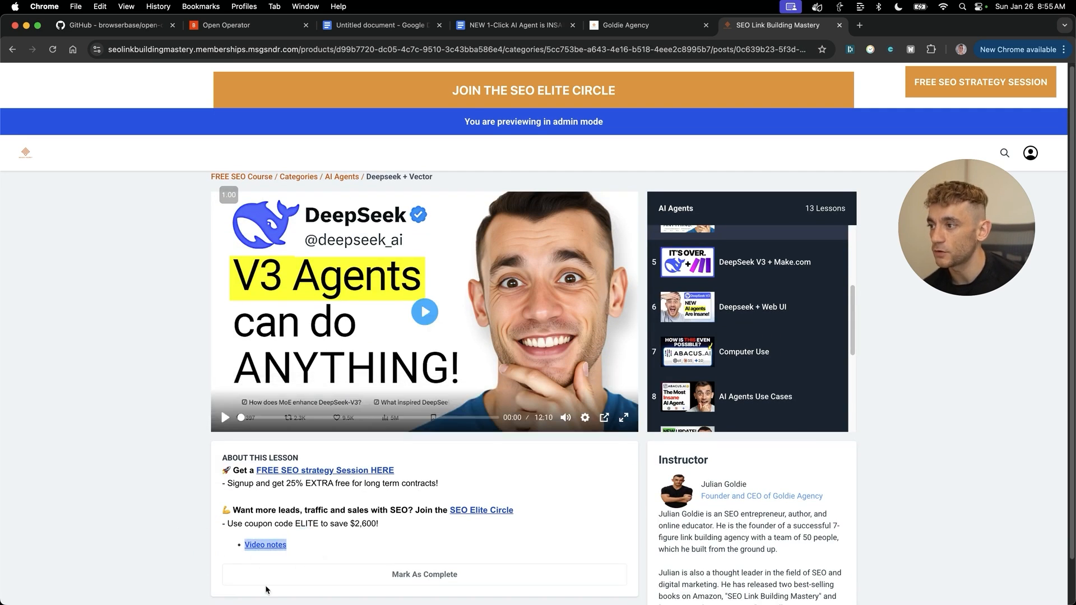
pyautogui.click(35, 437)
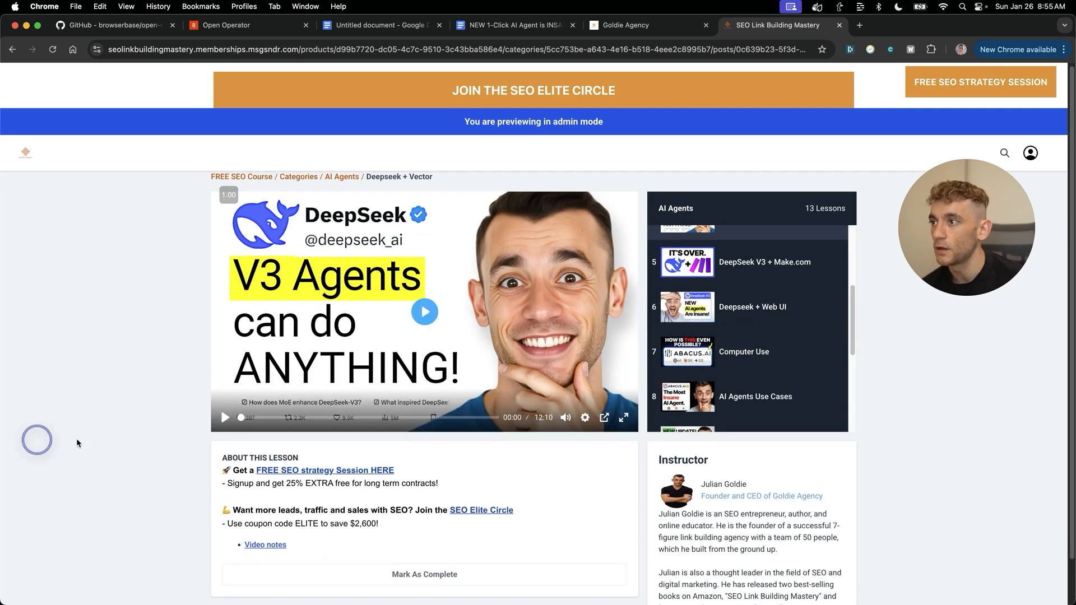
# Step: Browse the FREE SEO Course overview, and open the Classroom of the AI SEO Success Lab community
pyautogui.click(260, 175)
pyautogui.scroll(-6, 689, 360)
pyautogui.scroll(-20, 755, 417)
pyautogui.scroll(-15, 754, 417)
pyautogui.scroll(-5, 726, 460)
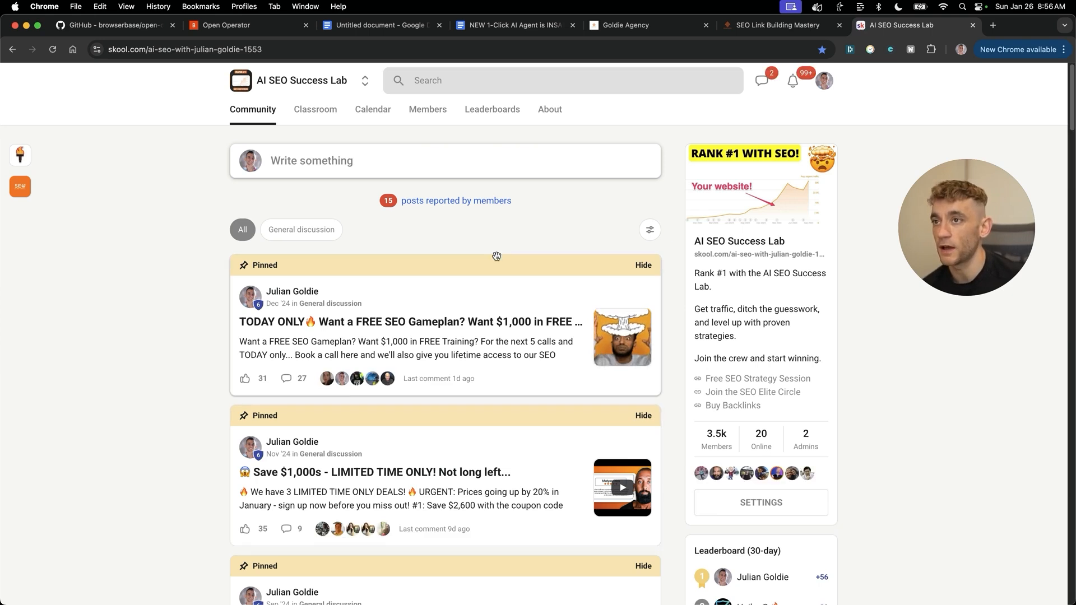
pyautogui.click(306, 106)
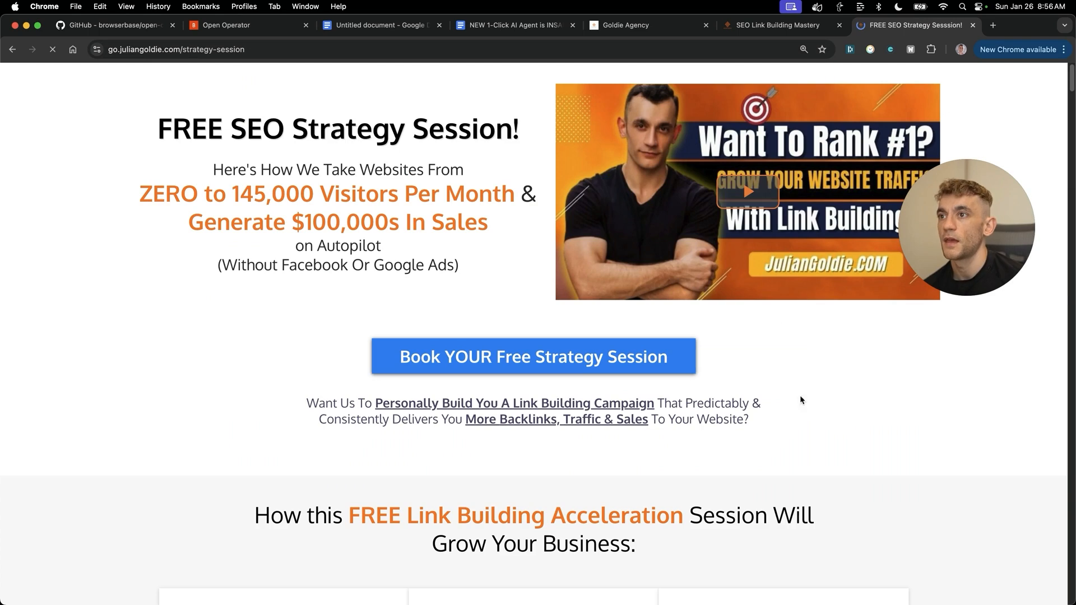
# Step: Review the FREE SEO Strategy Session page, including the six benefits of the link building session, and return to its heading
pyautogui.moveTo(1025, 242); pyautogui.dragTo(870, 251)
pyautogui.click(910, 390)
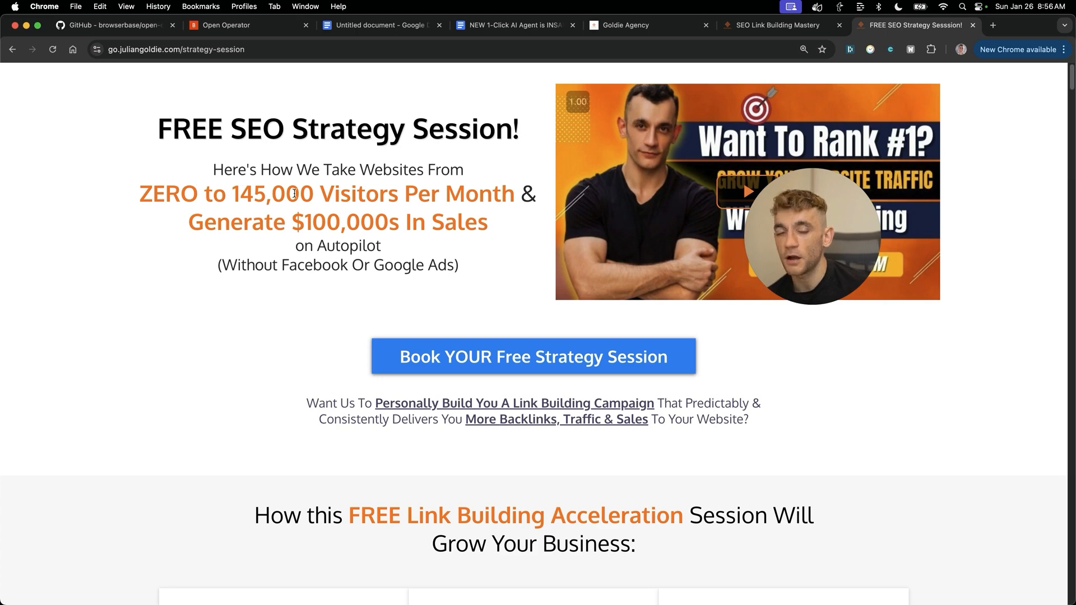
pyautogui.scroll(-7, 419, 341)
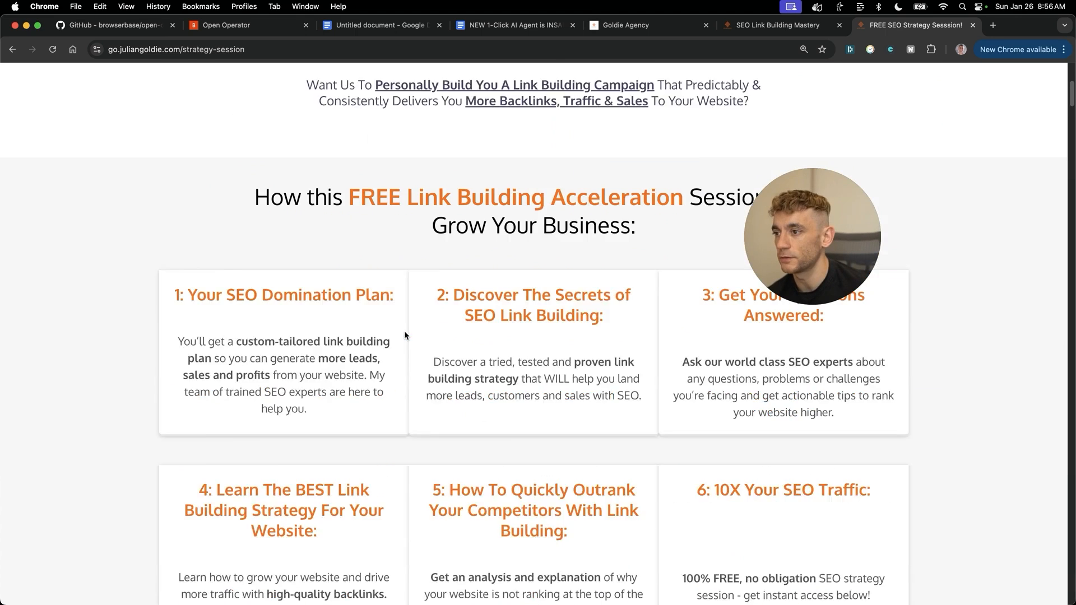
pyautogui.moveTo(846, 238); pyautogui.dragTo(941, 157)
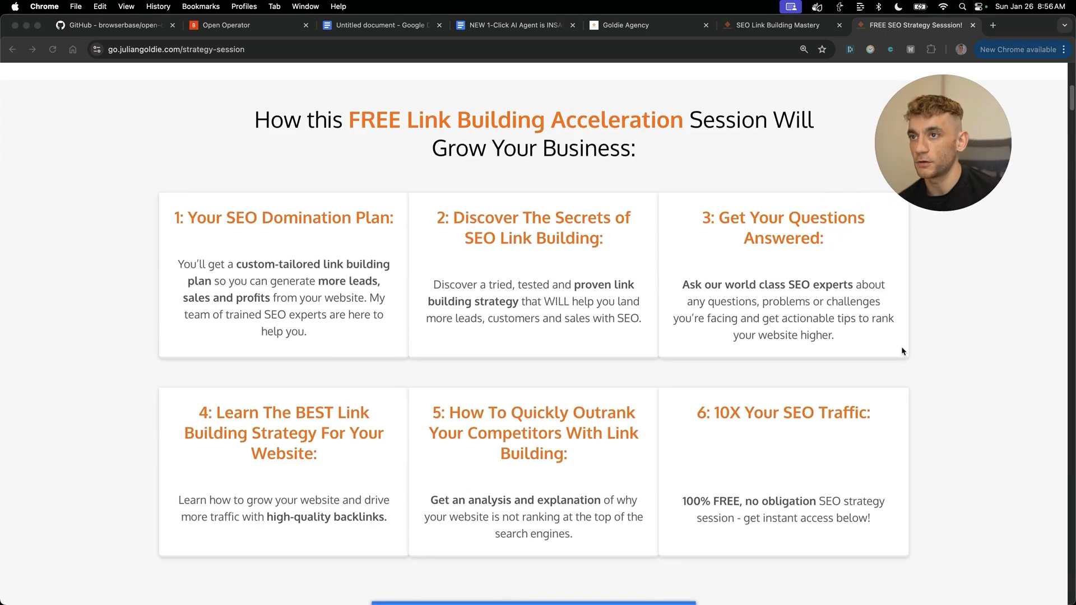
pyautogui.click(914, 366)
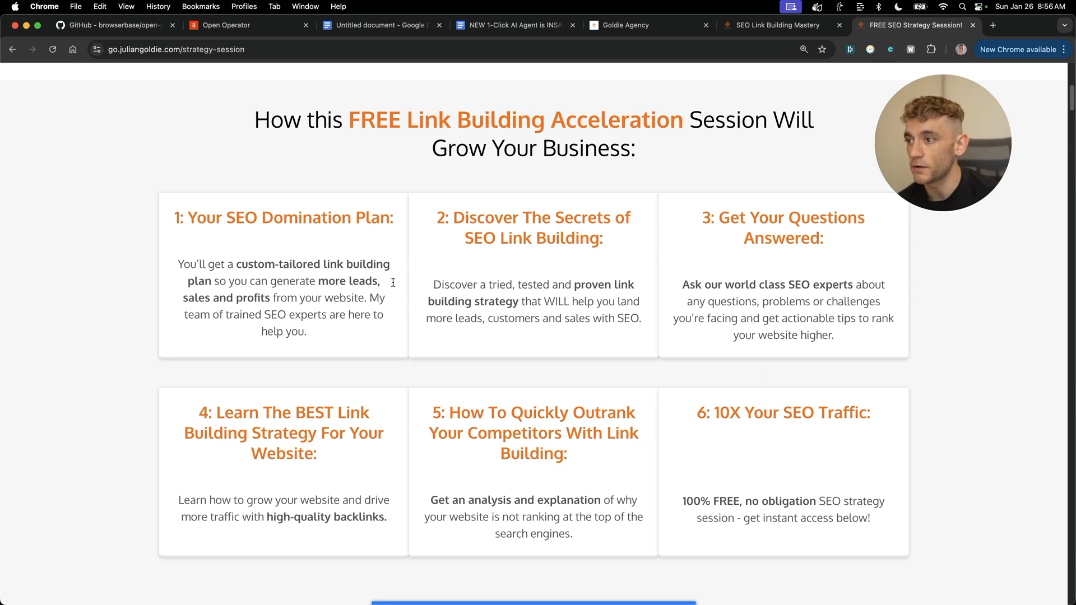
pyautogui.scroll(7, 347, 260)
pyautogui.click(321, 247)
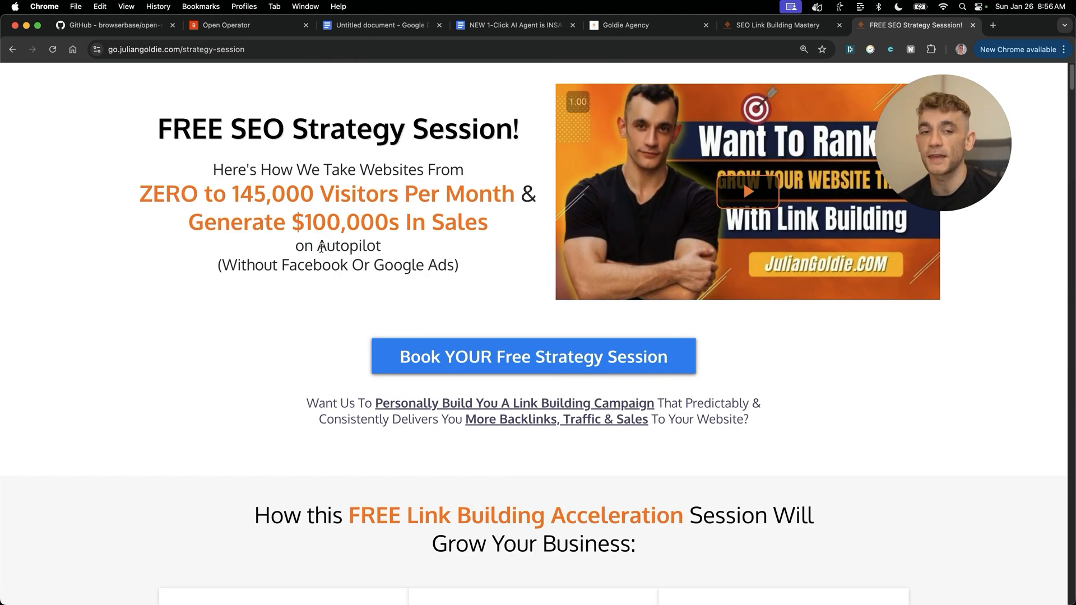